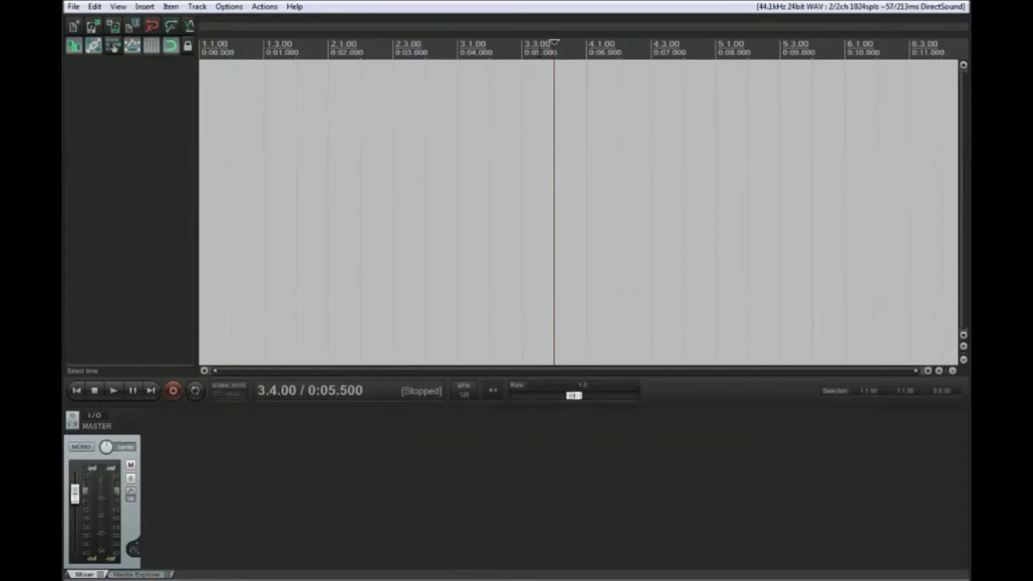
# Return the edit cursor to the project start, open the Media Explorer and enlarge it to show more files.
pyautogui.press('Left')
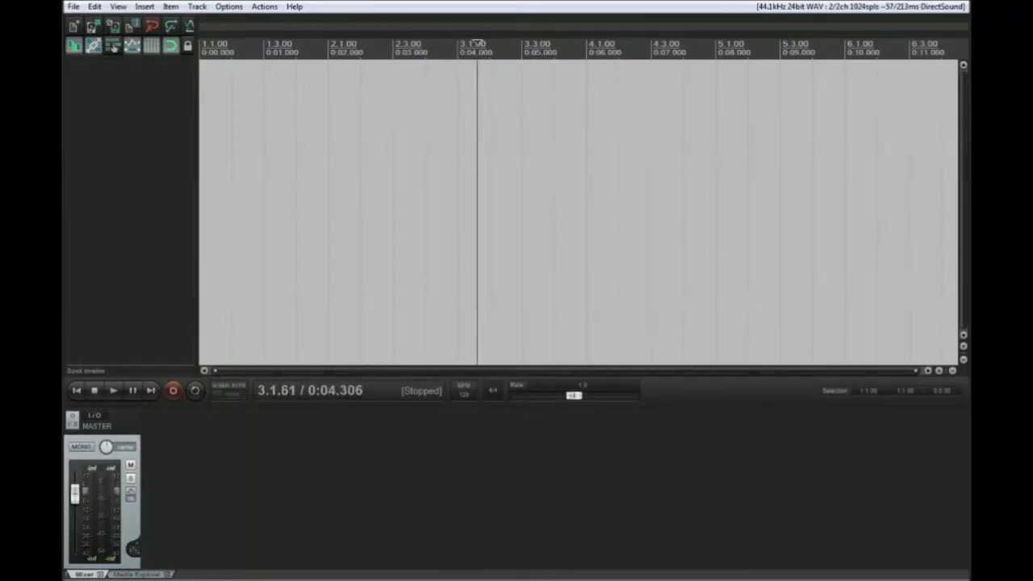
pyautogui.press('Left')
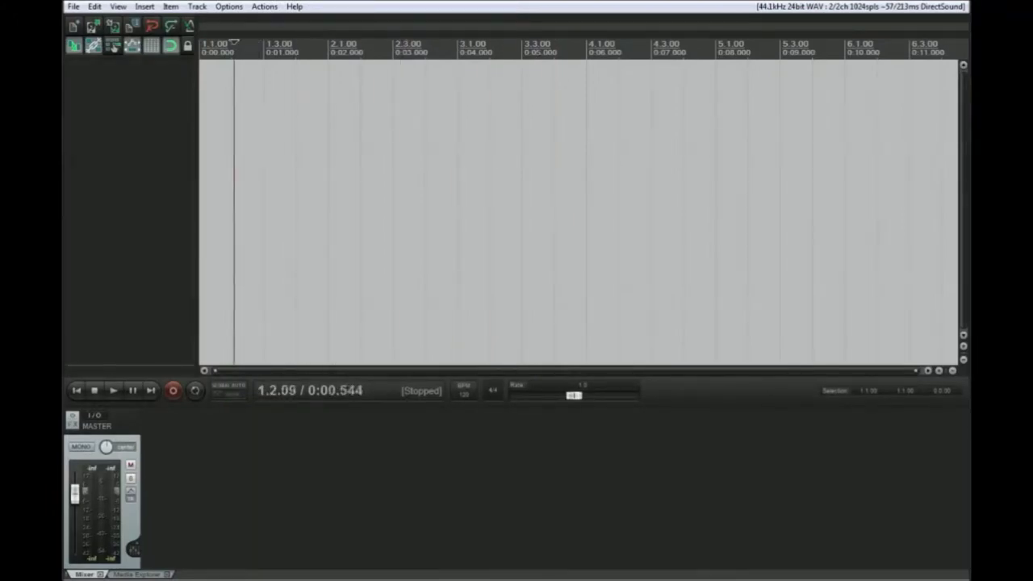
pyautogui.click(132, 575)
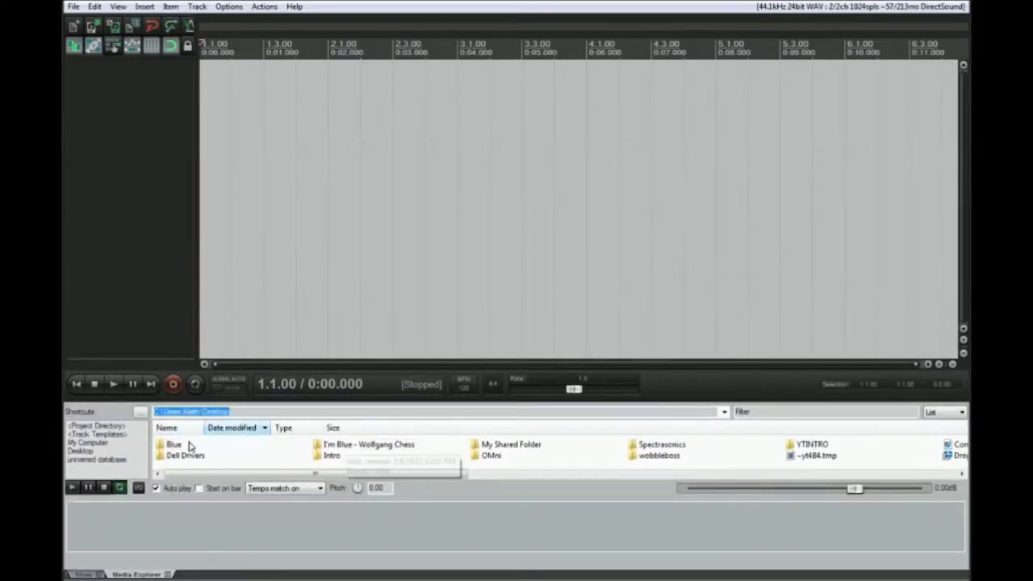
pyautogui.moveTo(581, 399); pyautogui.dragTo(502, 281)
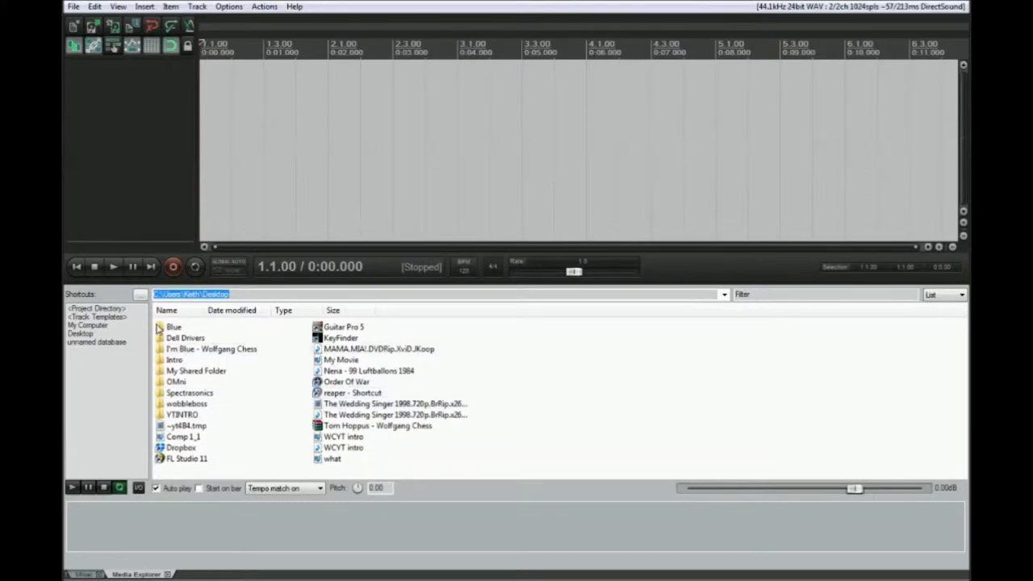
# Browse the Media Explorer from My Computer to the folder C:\Music Systems\Samples Loops.
pyautogui.click(89, 325)
pyautogui.click(202, 328)
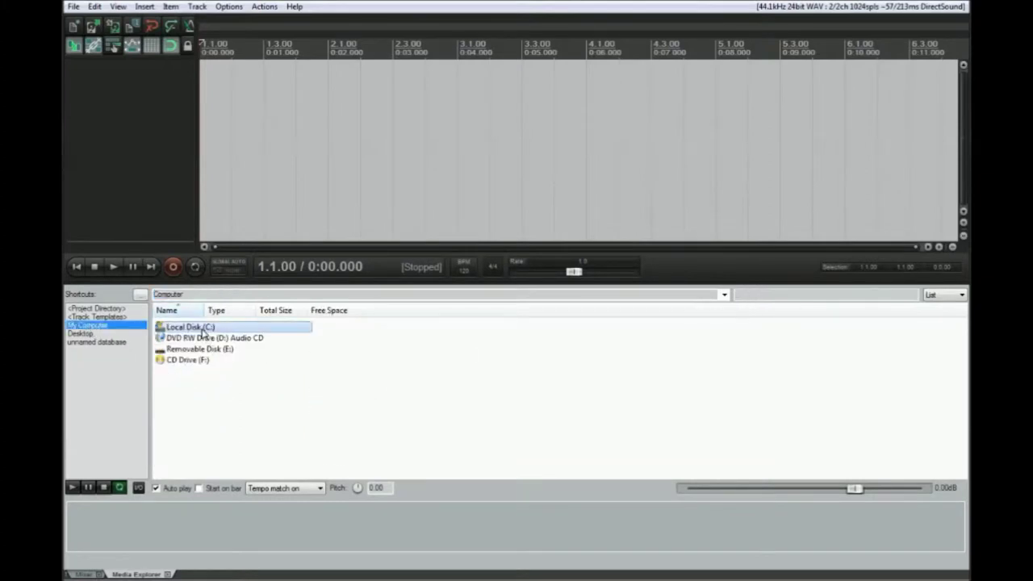
pyautogui.doubleClick(201, 329)
pyautogui.click(209, 394)
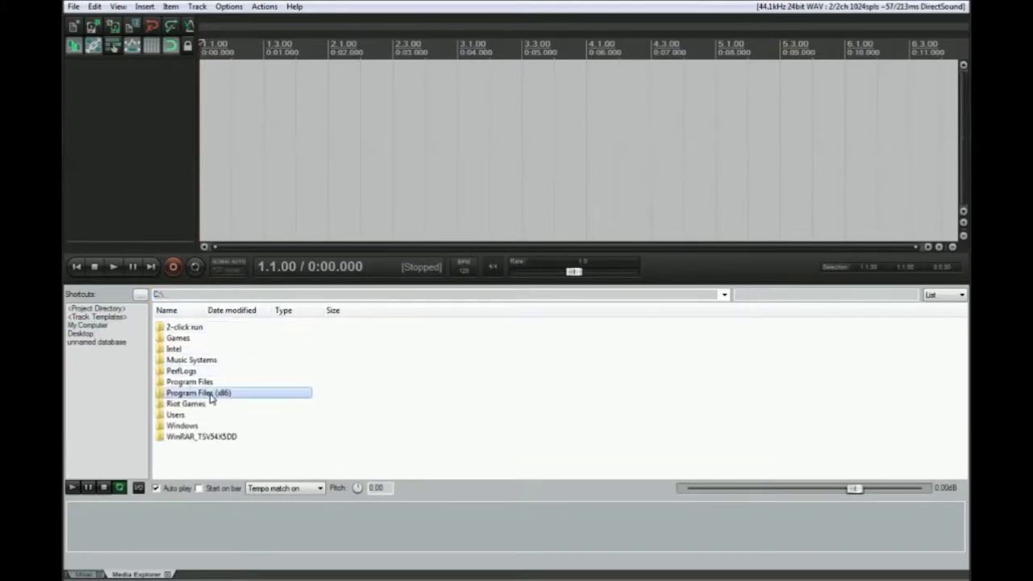
pyautogui.doubleClick(212, 361)
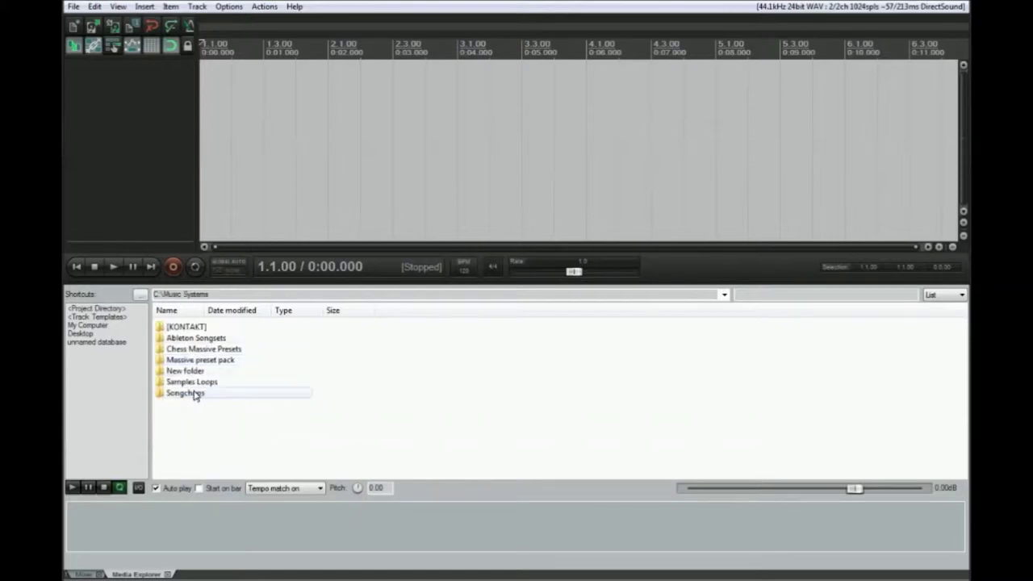
pyautogui.doubleClick(192, 381)
# Open the VES1 Open Hihats folder inside Electric Shock, VES1 Cymbals.
pyautogui.click(198, 371)
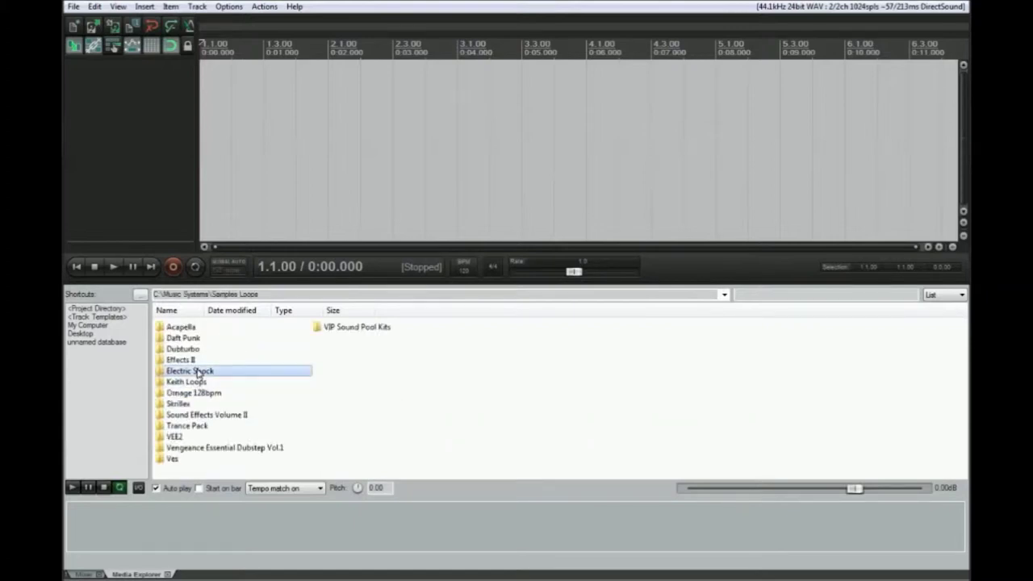
pyautogui.doubleClick(198, 372)
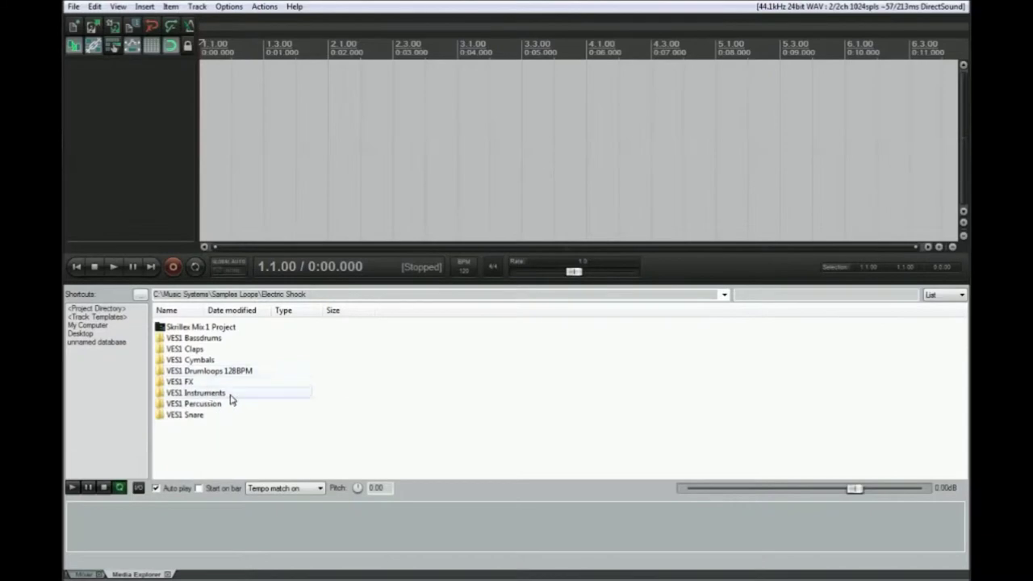
pyautogui.doubleClick(198, 361)
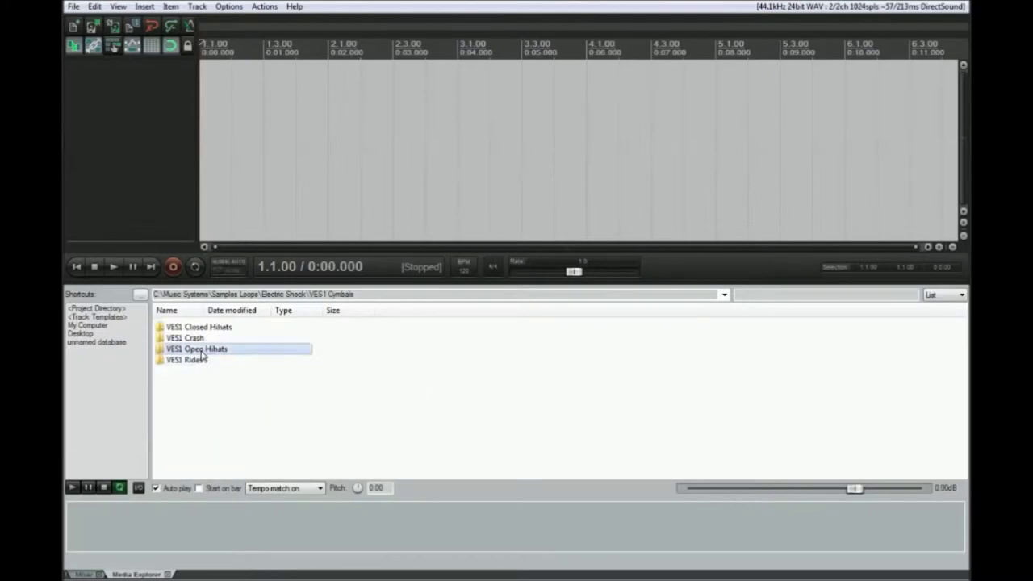
pyautogui.doubleClick(200, 349)
# Audition several open hi-hat samples among VES1 OP Hihat 003 to 012 and stop the preview.
pyautogui.click(236, 364)
pyautogui.click(202, 349)
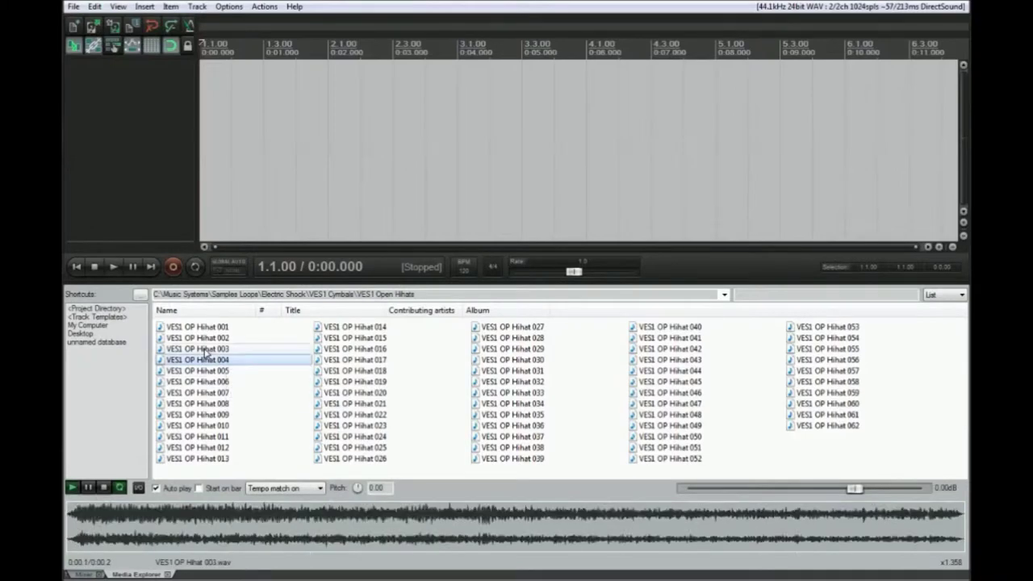
pyautogui.click(210, 394)
pyautogui.click(207, 426)
pyautogui.click(206, 449)
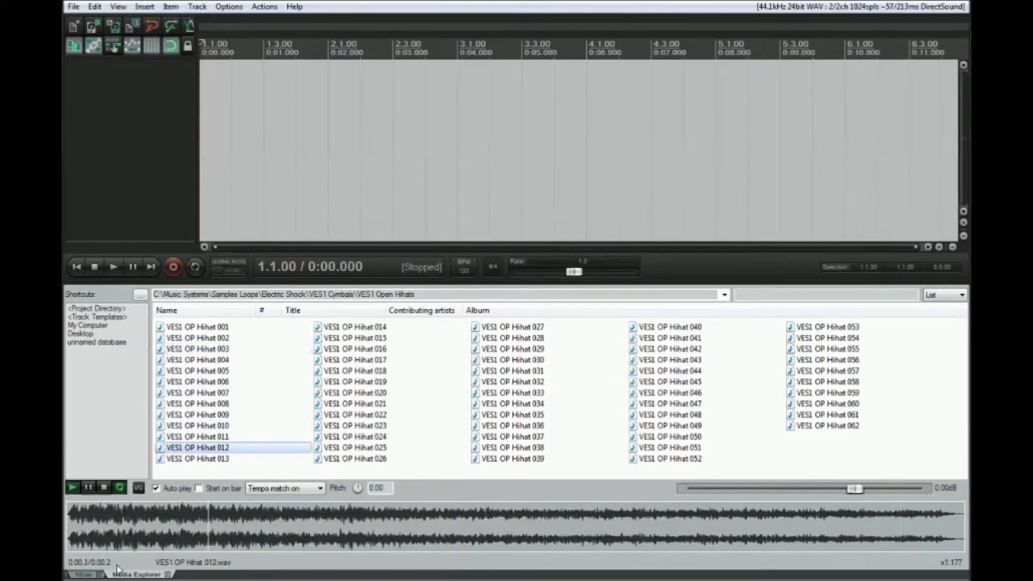
pyautogui.click(95, 459)
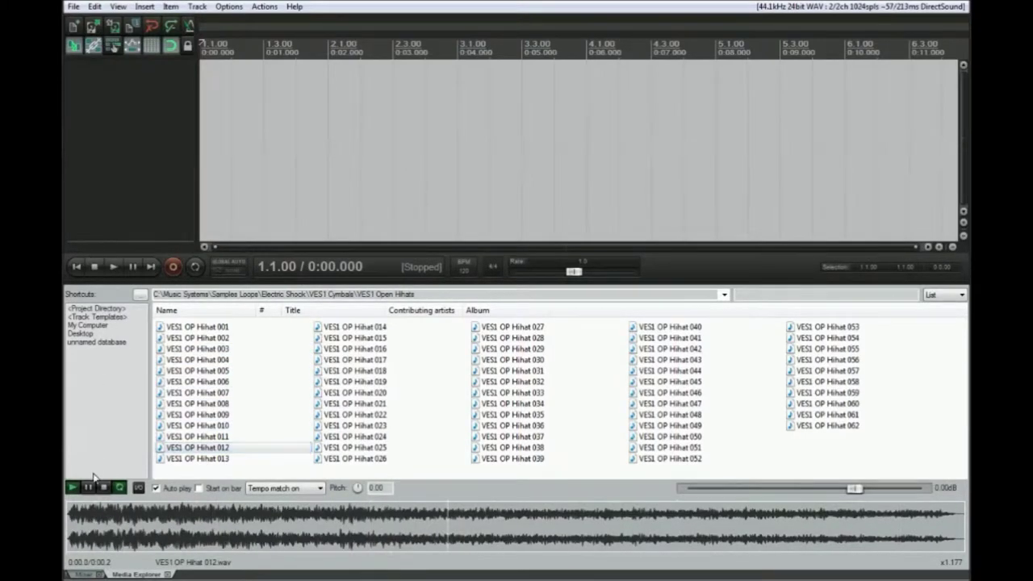
pyautogui.click(105, 489)
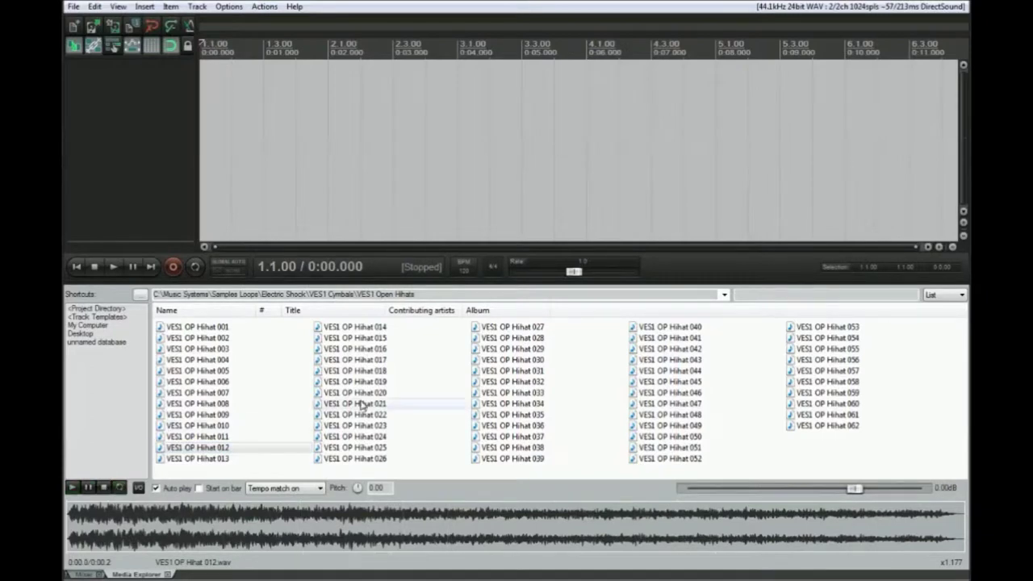
# Audition more open hi-hat samples, including VES1 OP Hihat 018, 019, 021, 032, 033 and 044.
pyautogui.click(361, 372)
pyautogui.click(342, 427)
pyautogui.click(363, 404)
pyautogui.click(517, 392)
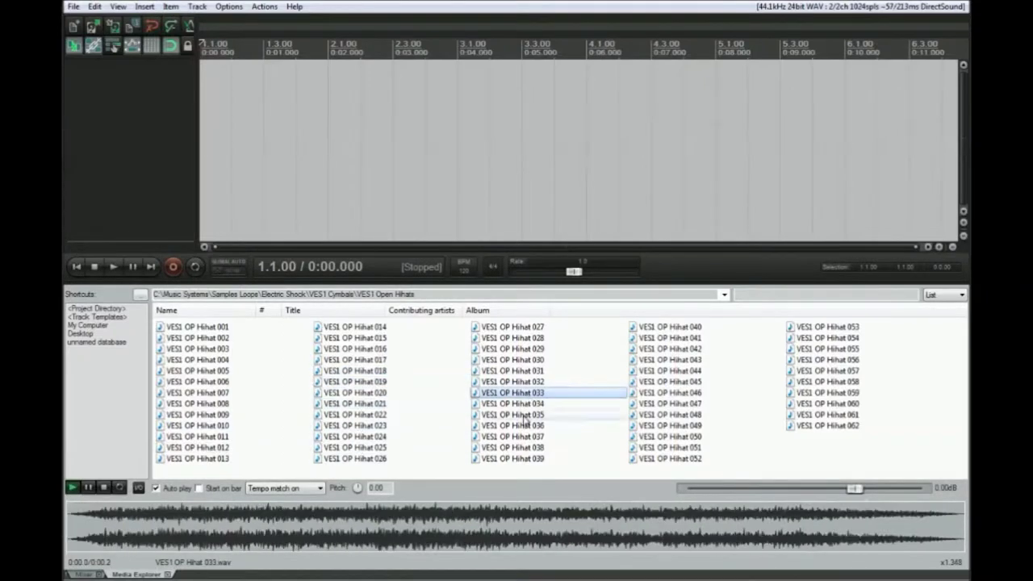
pyautogui.click(535, 382)
pyautogui.click(391, 383)
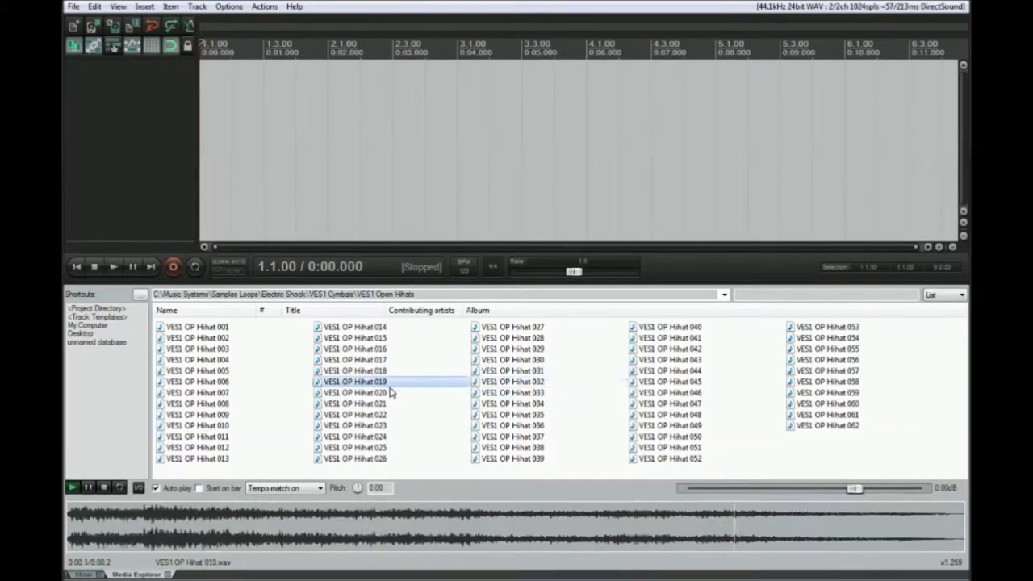
pyautogui.click(763, 371)
# Audition samples in the VES1 Closed Hihats folder and insert VES1 CL Hihat 005 at the project start on a new track.
pyautogui.click(139, 295)
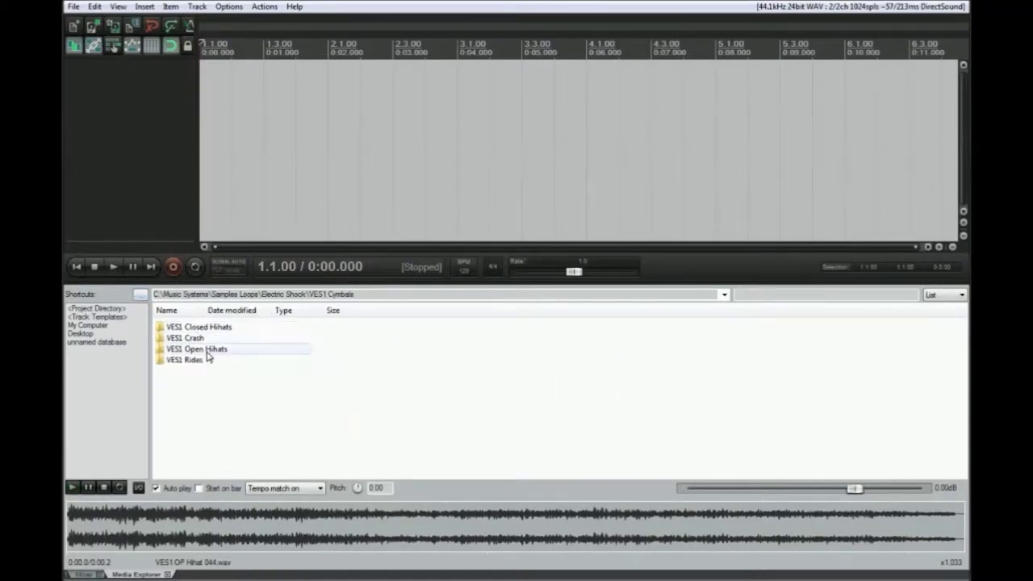
pyautogui.doubleClick(199, 327)
pyautogui.click(206, 350)
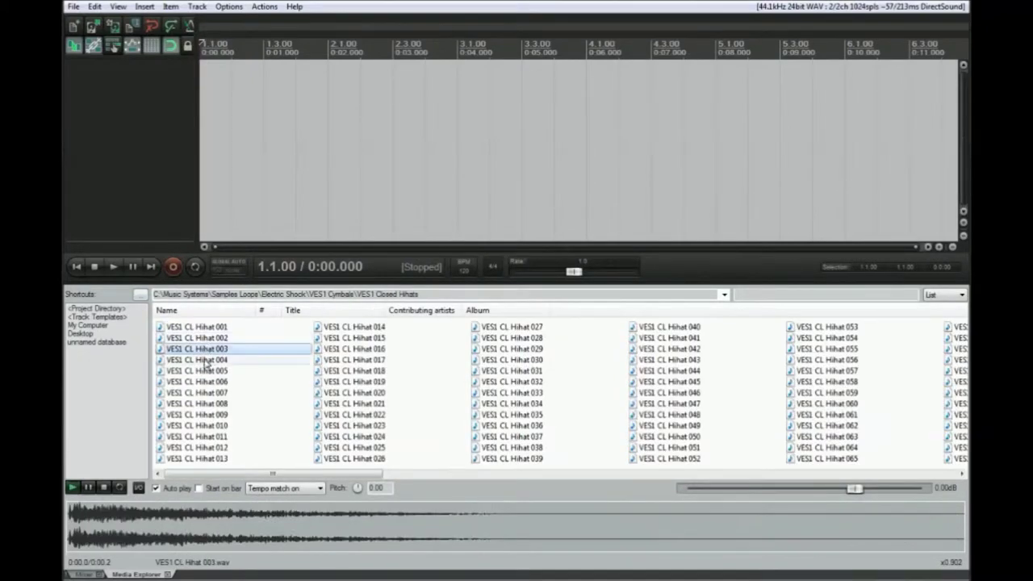
pyautogui.click(207, 382)
pyautogui.click(205, 371)
pyautogui.moveTo(222, 343); pyautogui.dragTo(206, 80)
# Duplicate the closed hi-hat item three times to make four consecutive hits.
pyautogui.scroll(4, 221, 116)
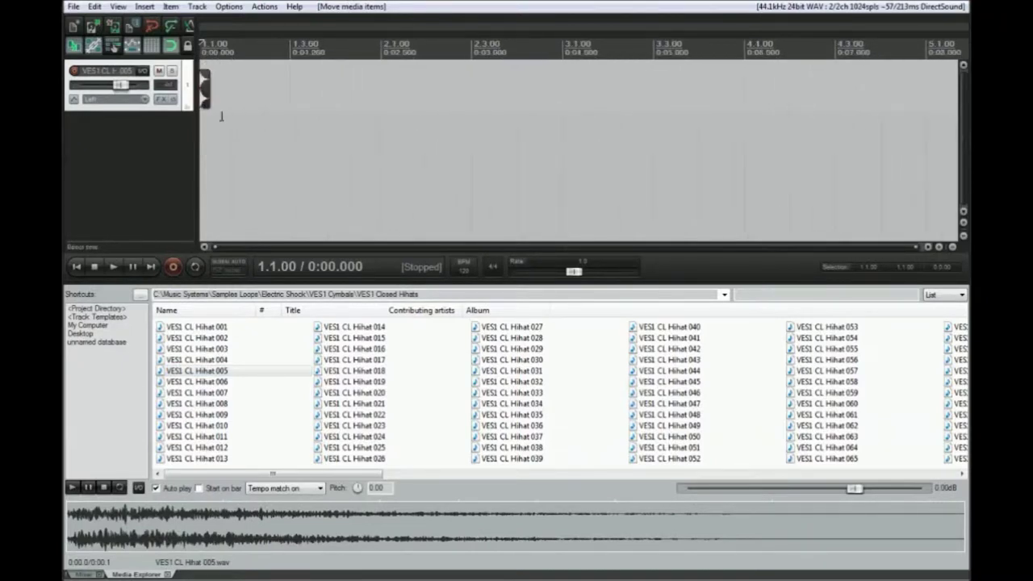
pyautogui.scroll(5, 242, 113)
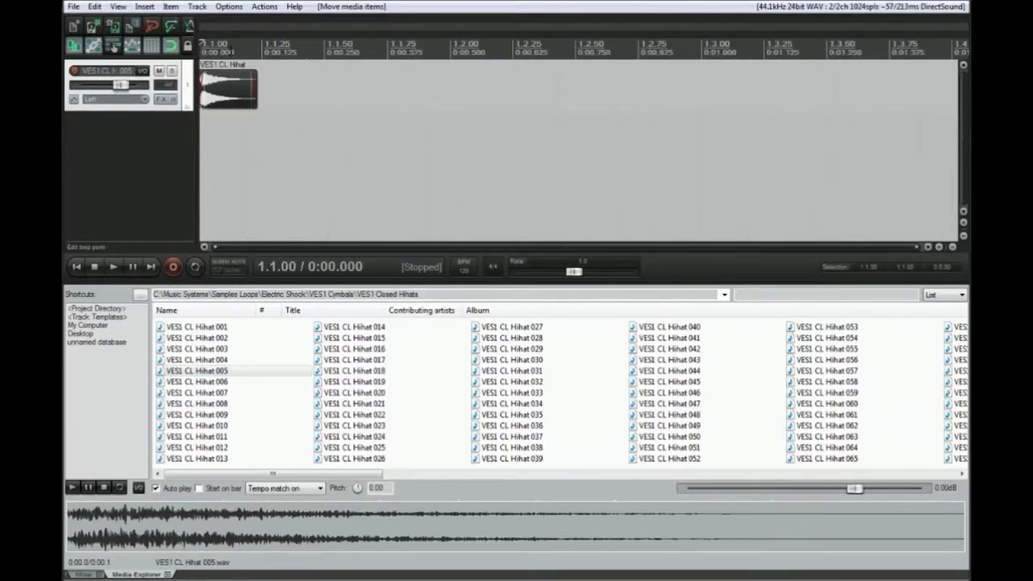
pyautogui.scroll(-3, 252, 51)
pyautogui.click(252, 95)
pyautogui.press('Home')
pyautogui.hotkey('ctrl', 'd')
pyautogui.hotkey('ctrl', 'd')
pyautogui.hotkey('ctrl', 'd')
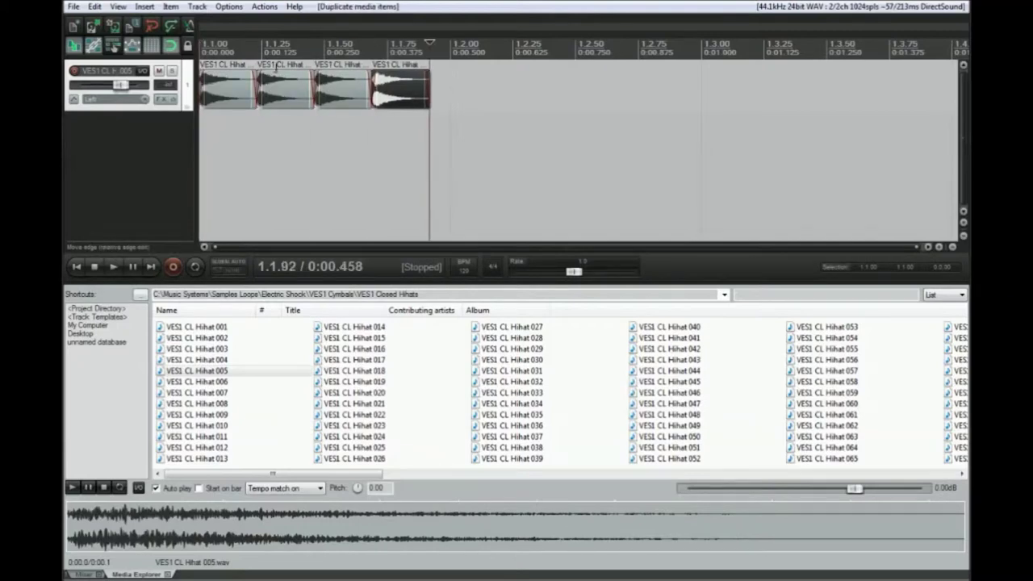
# Play back the four consecutive hi-hat hits from the project start and stop.
pyautogui.press('Home')
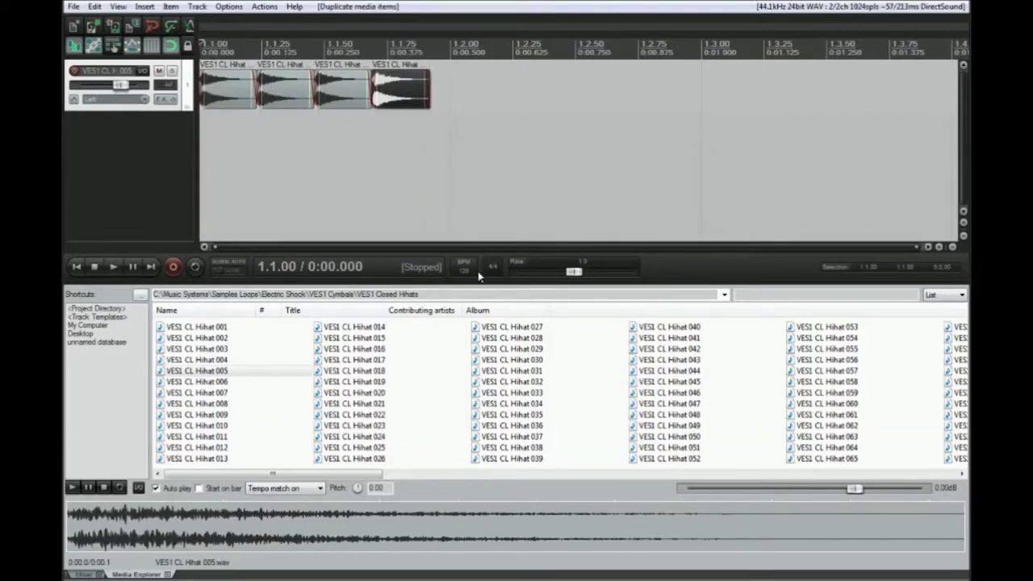
pyautogui.press('space')
pyautogui.press('space')
# Spread the duplicated hi-hat hits along the track to 1.3.00, 2.1.00 and 2.3.00.
pyautogui.scroll(-5, 308, 56)
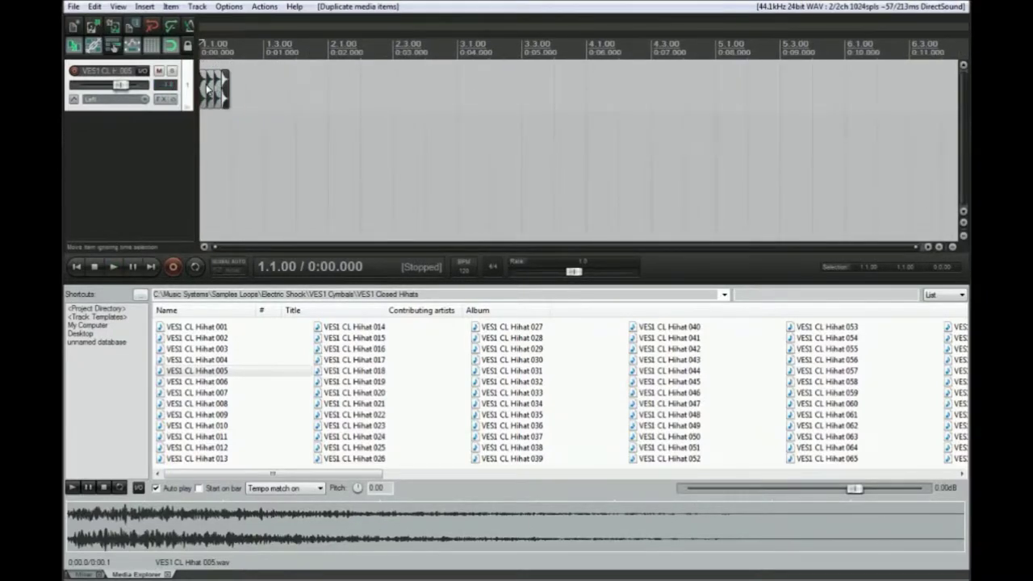
pyautogui.moveTo(211, 89); pyautogui.dragTo(332, 89)
pyautogui.moveTo(226, 89); pyautogui.dragTo(397, 89)
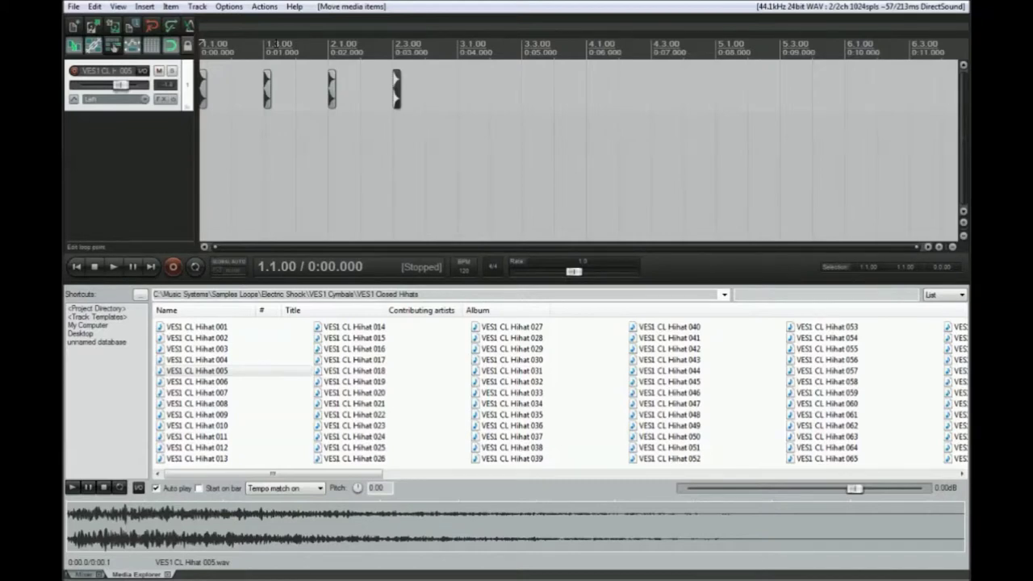
# Move the hi-hat hit at 2.1.00 to 1.4.00 and the one at 2.3.00 to 1.2.00.
pyautogui.scroll(4, 277, 50)
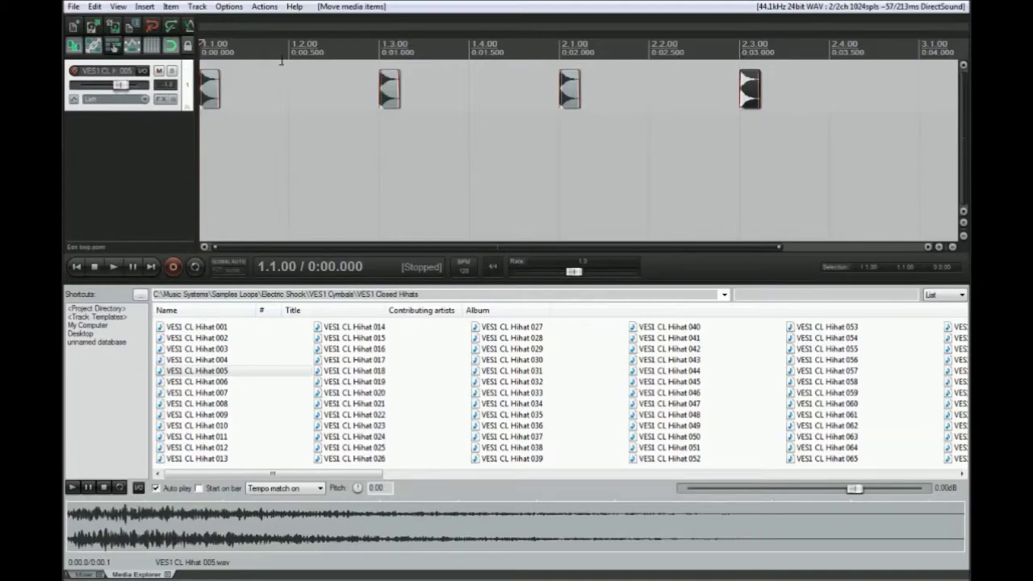
pyautogui.click(390, 89)
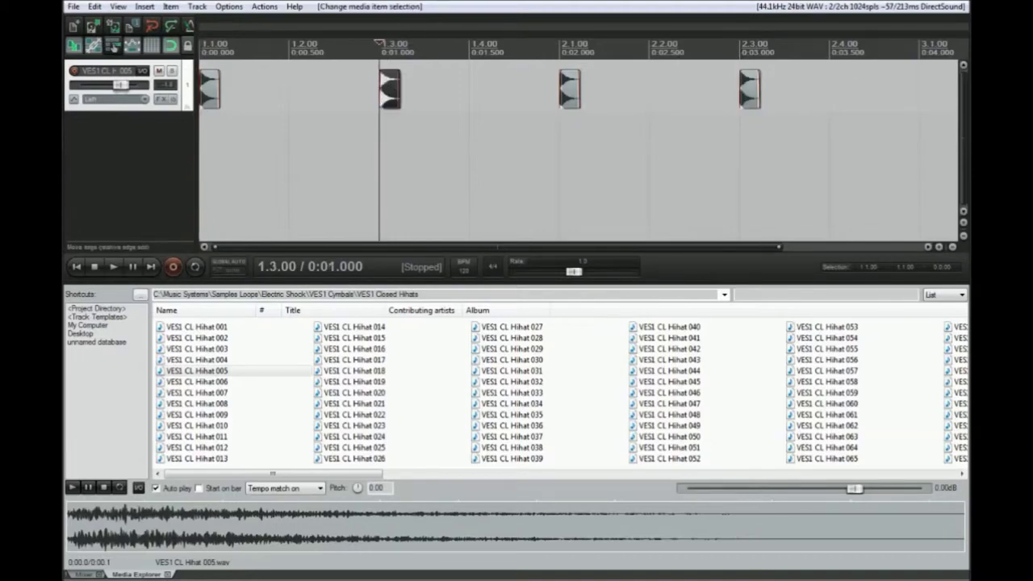
pyautogui.click(571, 91)
pyautogui.moveTo(570, 91); pyautogui.dragTo(517, 89)
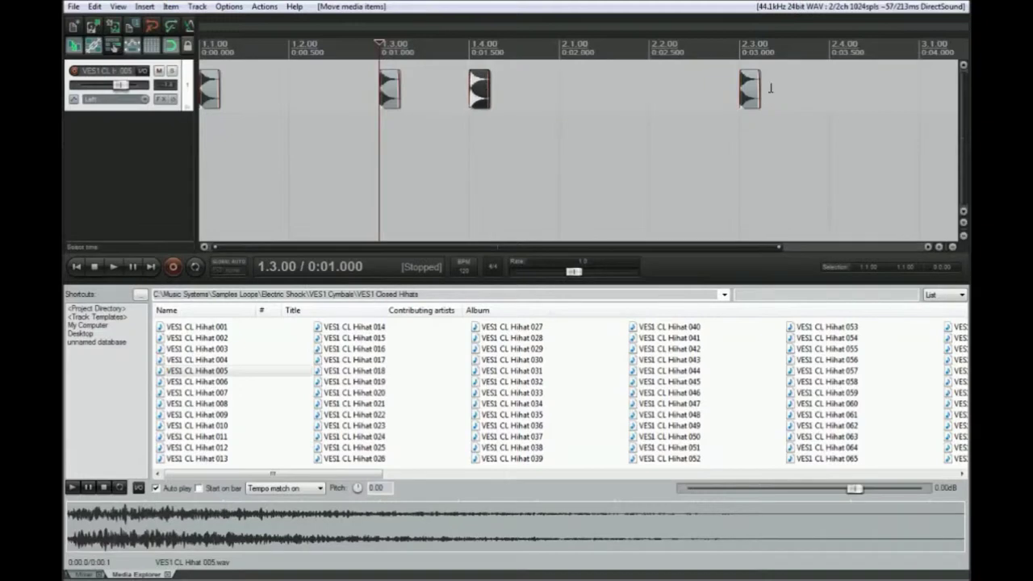
pyautogui.moveTo(750, 85); pyautogui.dragTo(308, 91)
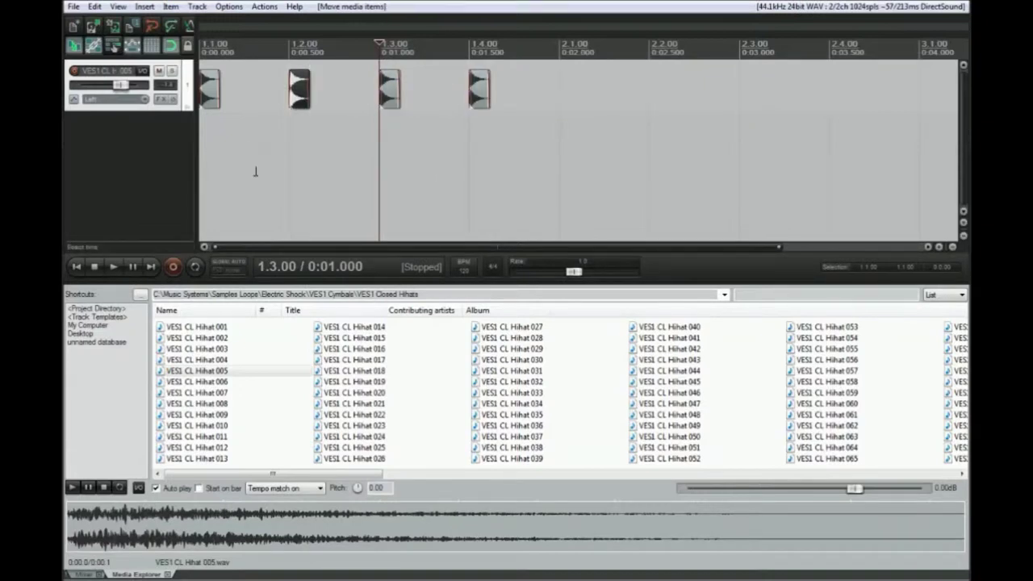
# Deselect the items, return the edit cursor to the project start and play back the one-bar hi-hat pattern.
pyautogui.click(257, 167)
pyautogui.moveTo(289, 44); pyautogui.dragTo(225, 43)
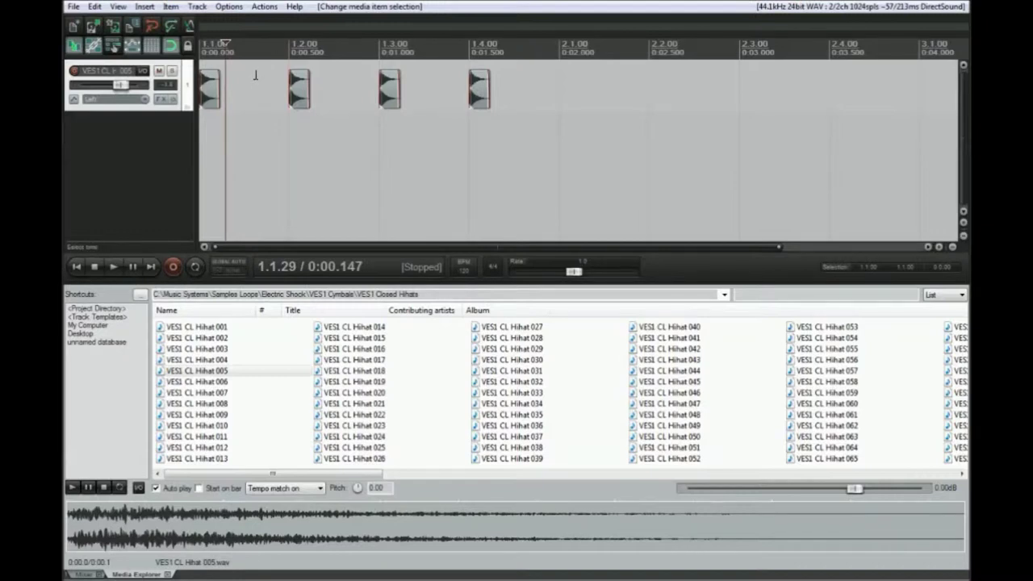
pyautogui.moveTo(226, 43); pyautogui.dragTo(200, 44)
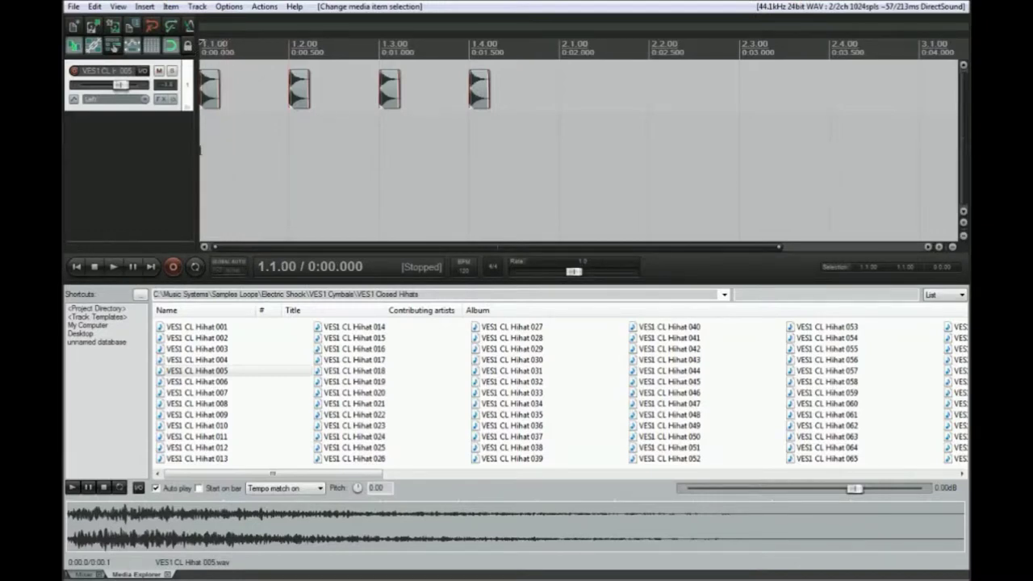
pyautogui.press('space')
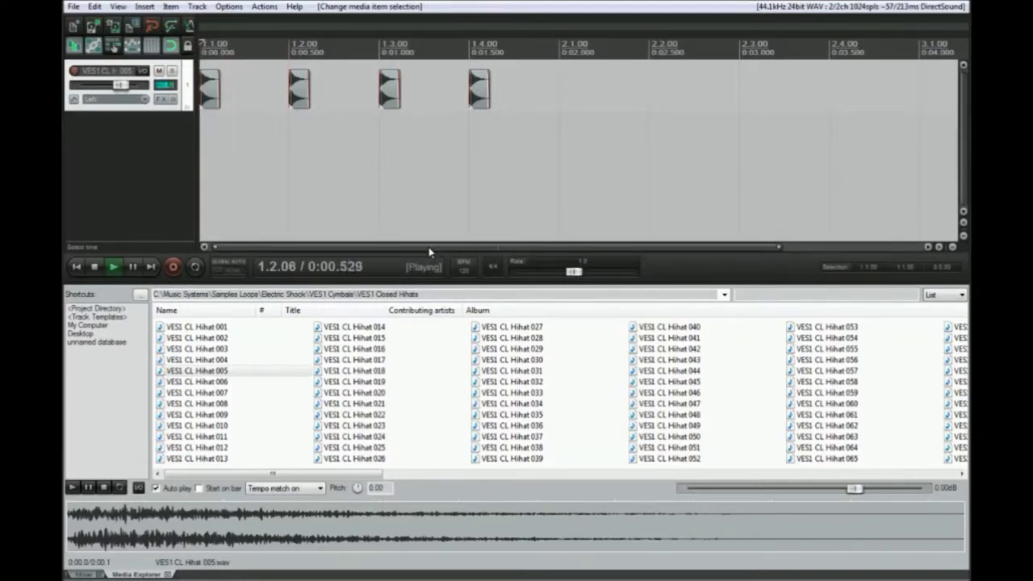
pyautogui.press('space')
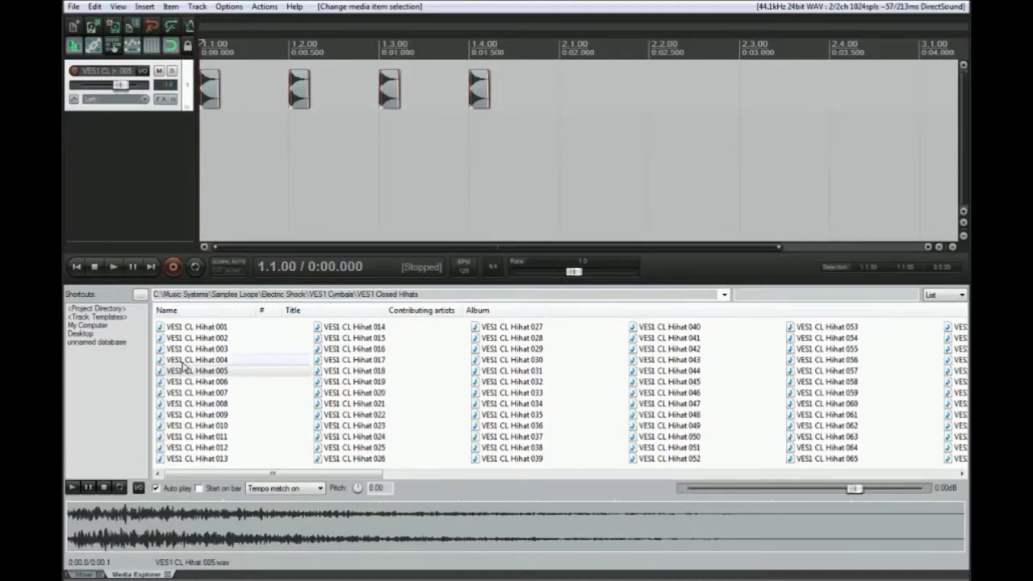
# Go up to the Electric Shock folder in the sample browser and open its VES1 Bassdrums folder.
pyautogui.click(141, 294)
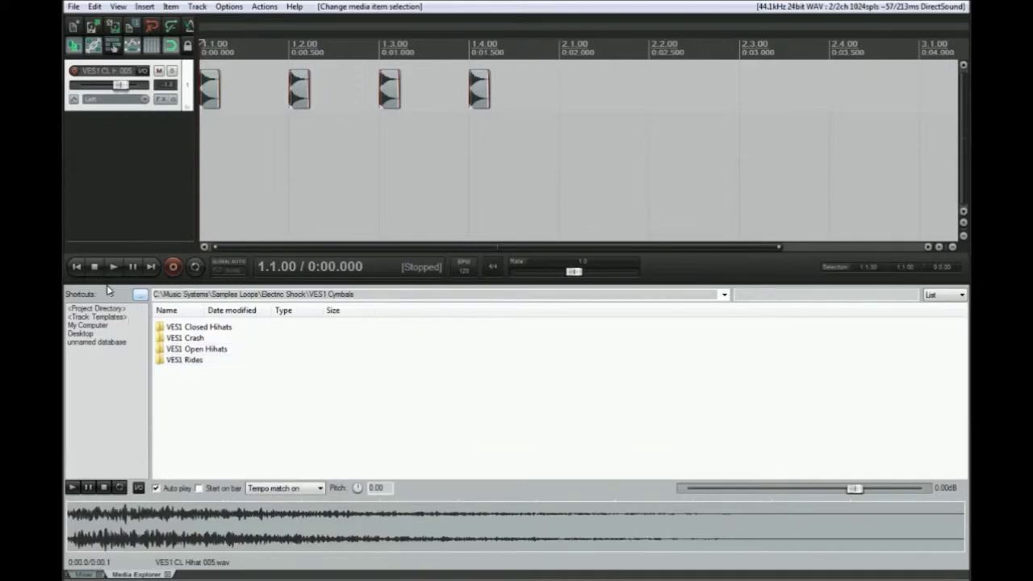
pyautogui.click(140, 296)
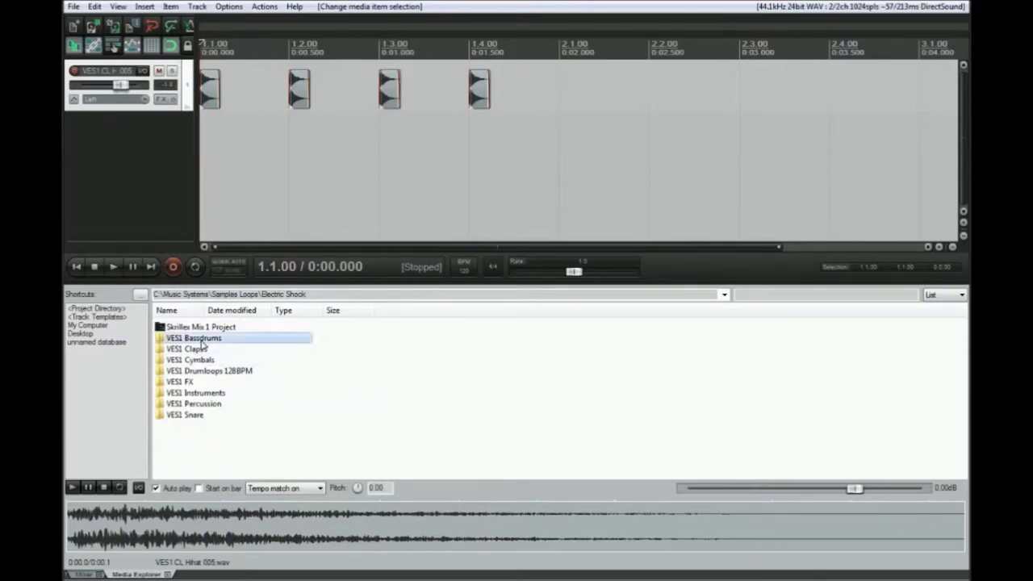
pyautogui.doubleClick(201, 338)
# Audition bass drum samples 009, 020 and 033, and insert VES1 Bassdrums 033 on a new second track at the project start.
pyautogui.click(219, 415)
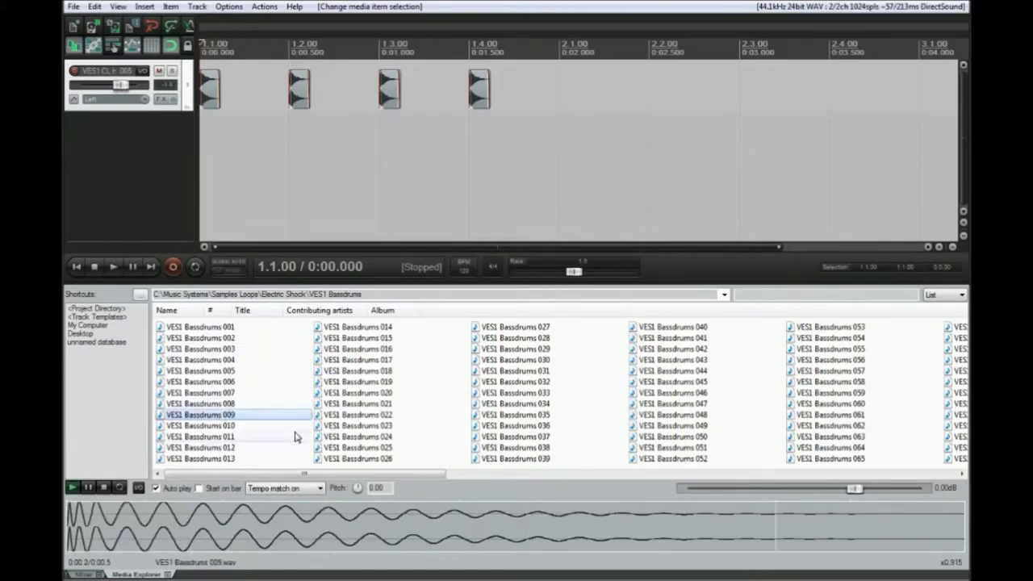
pyautogui.click(361, 393)
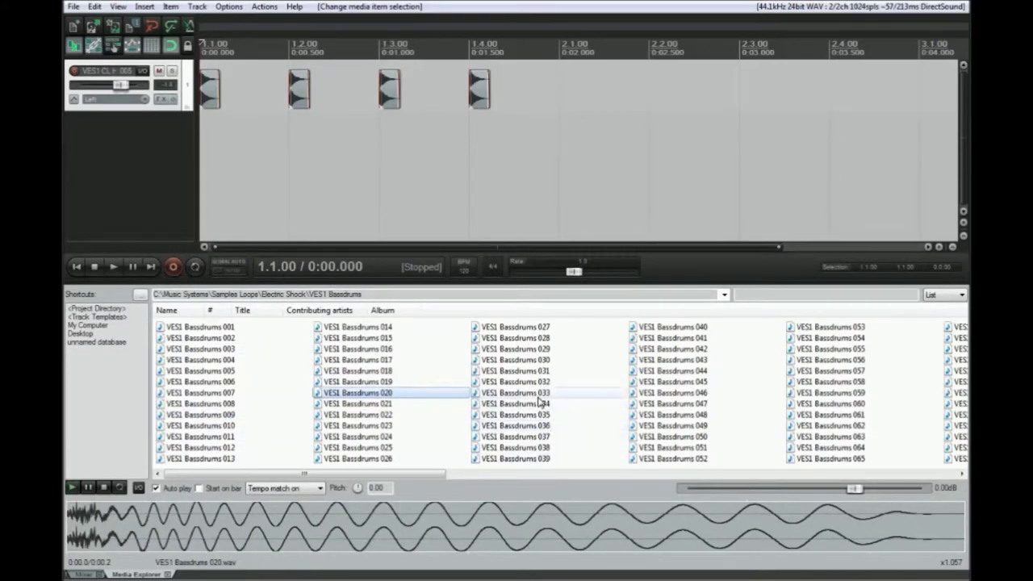
pyautogui.click(540, 393)
pyautogui.click(525, 394)
pyautogui.click(452, 395)
pyautogui.click(528, 394)
pyautogui.moveTo(540, 395); pyautogui.dragTo(225, 134)
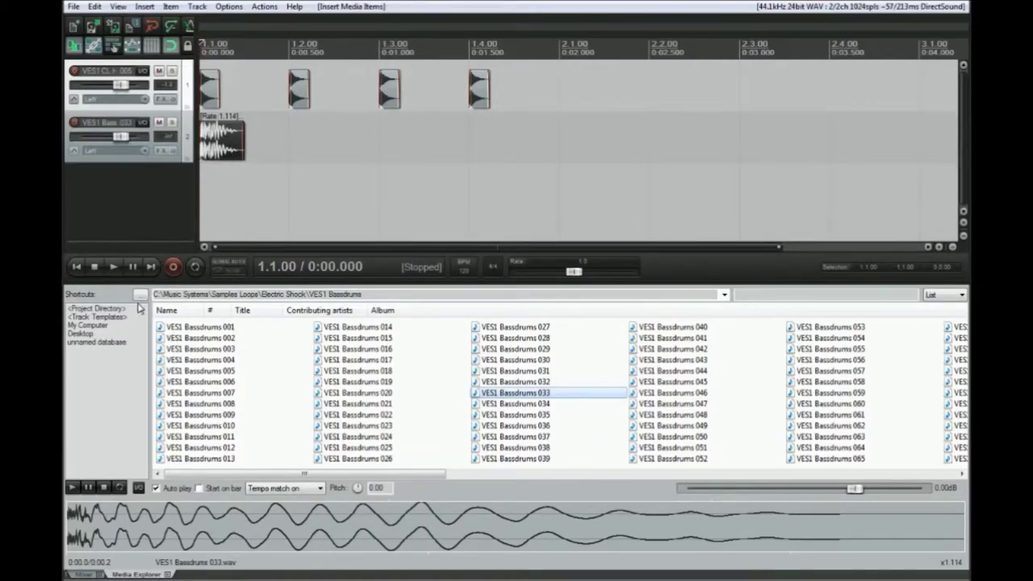
# Open the VES1 Snare folder, audition VES1 Snare 009 and insert it on a new third track at the project start.
pyautogui.click(141, 296)
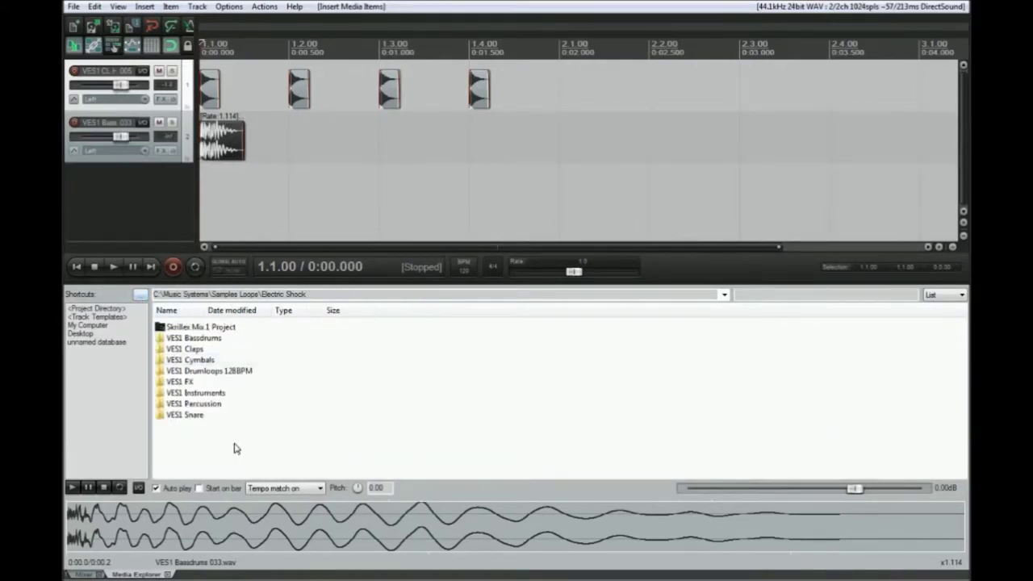
pyautogui.doubleClick(175, 417)
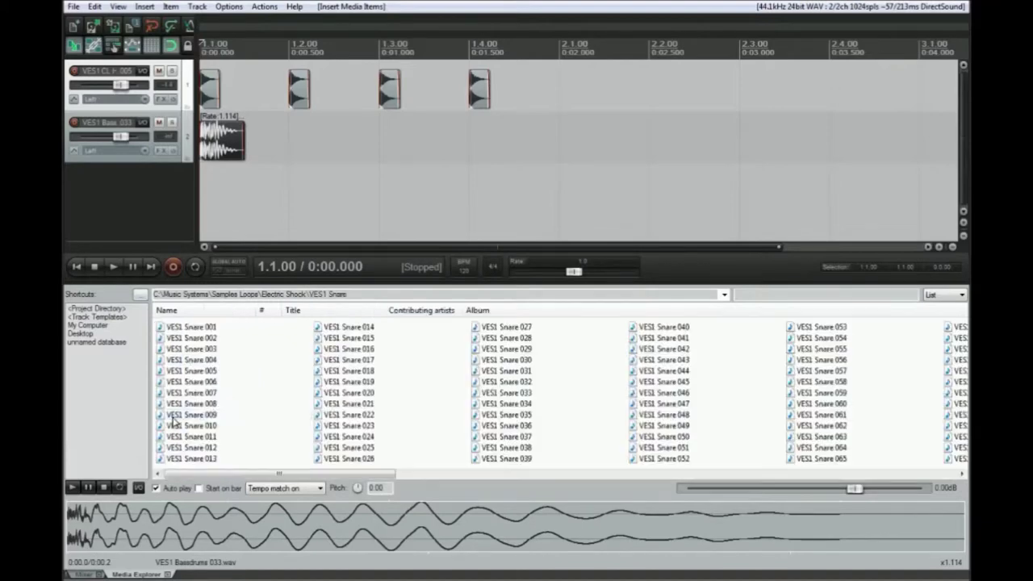
pyautogui.click(252, 415)
pyautogui.moveTo(219, 415); pyautogui.dragTo(210, 192)
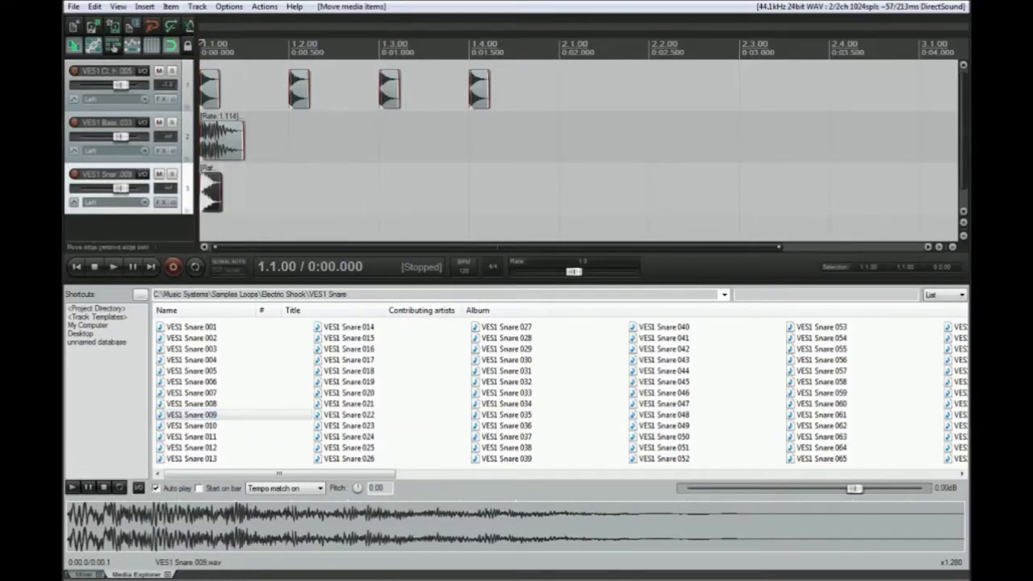
# Mute the hi-hat track.
pyautogui.click(351, 157)
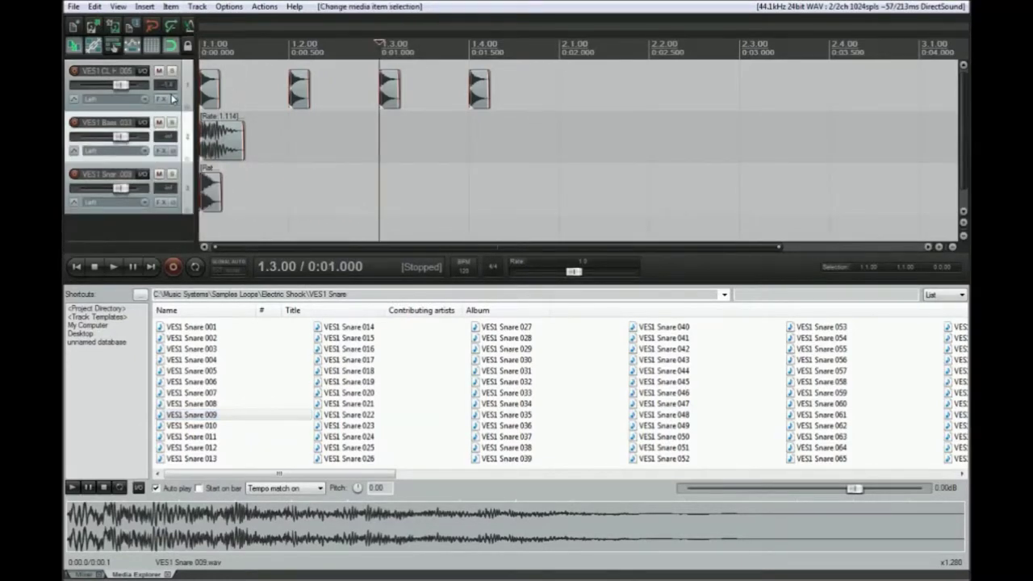
pyautogui.click(159, 71)
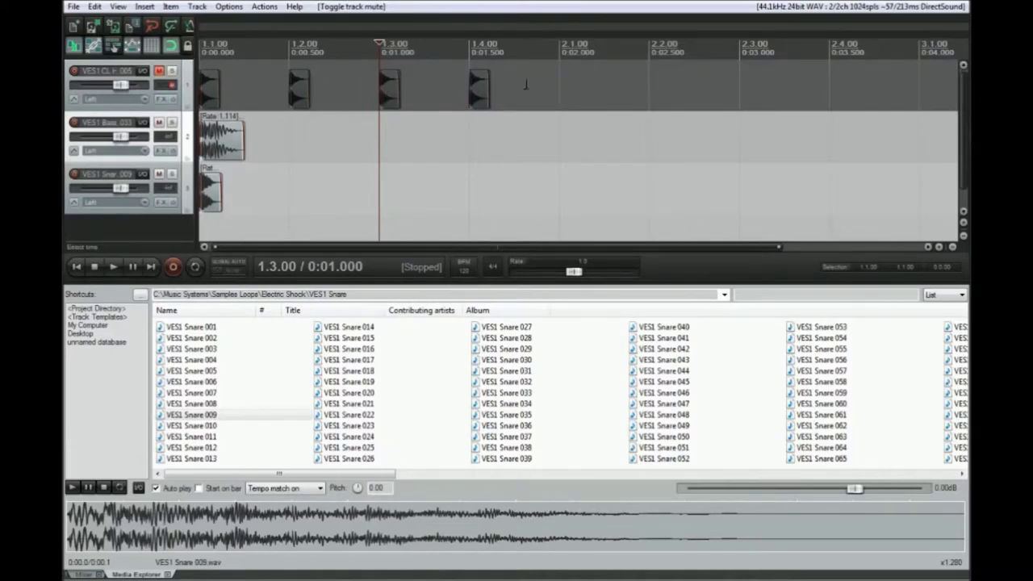
# Duplicate the bass drum hit to 1.3.00, move the snare hit to 1.2.00 and copy it to 1.4.00.
pyautogui.click(224, 139)
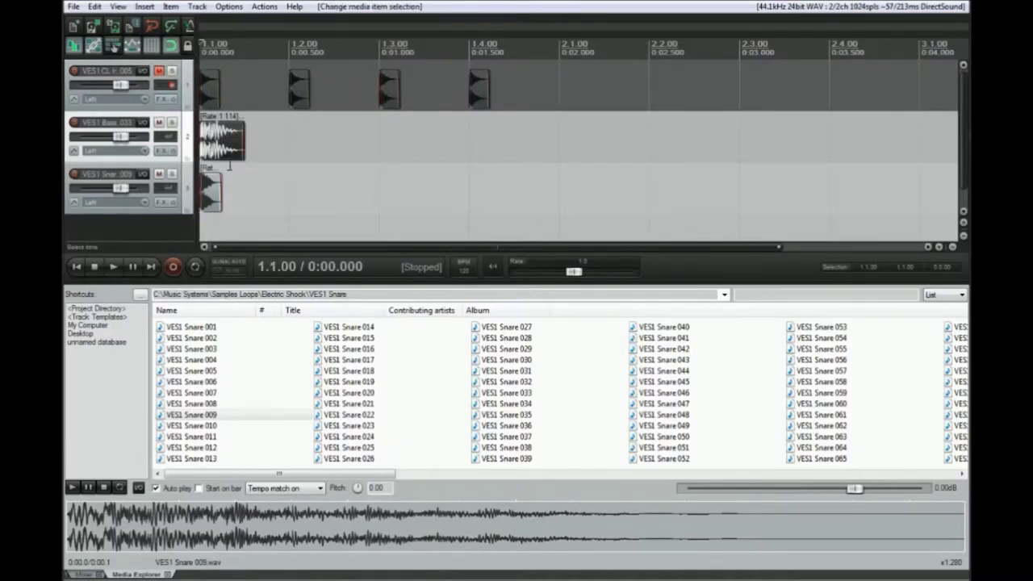
pyautogui.moveTo(220, 149); pyautogui.dragTo(232, 131)
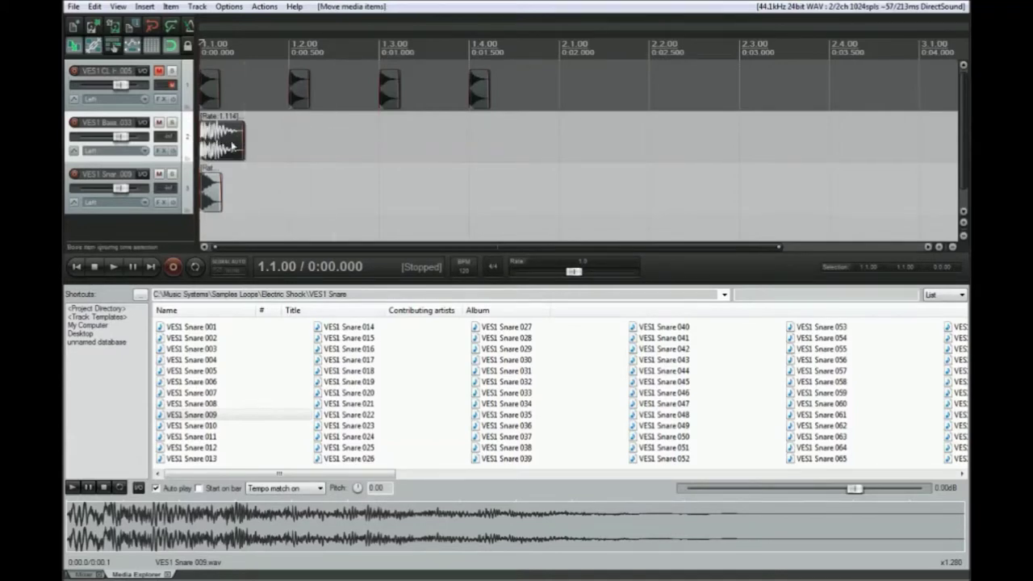
pyautogui.hotkey('ctrl', 'd')
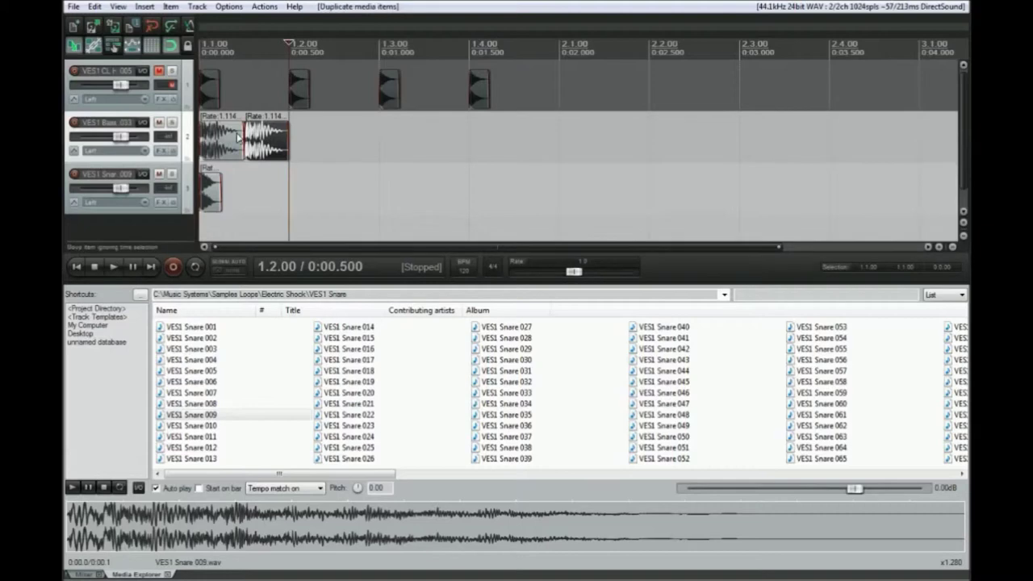
pyautogui.moveTo(282, 154); pyautogui.dragTo(416, 144)
pyautogui.moveTo(210, 184); pyautogui.dragTo(299, 184)
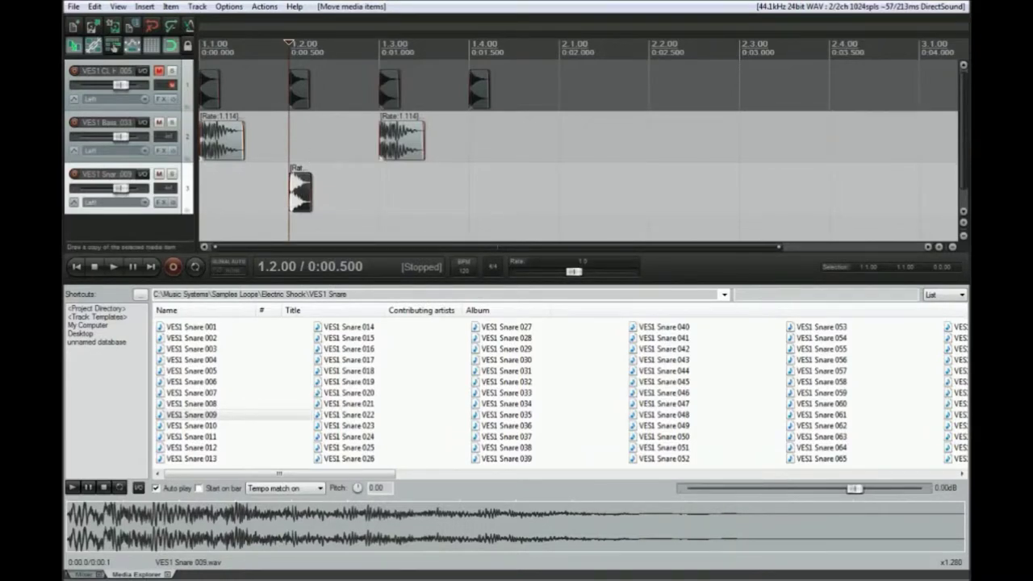
pyautogui.moveTo(298, 187); pyautogui.dragTo(479, 201)
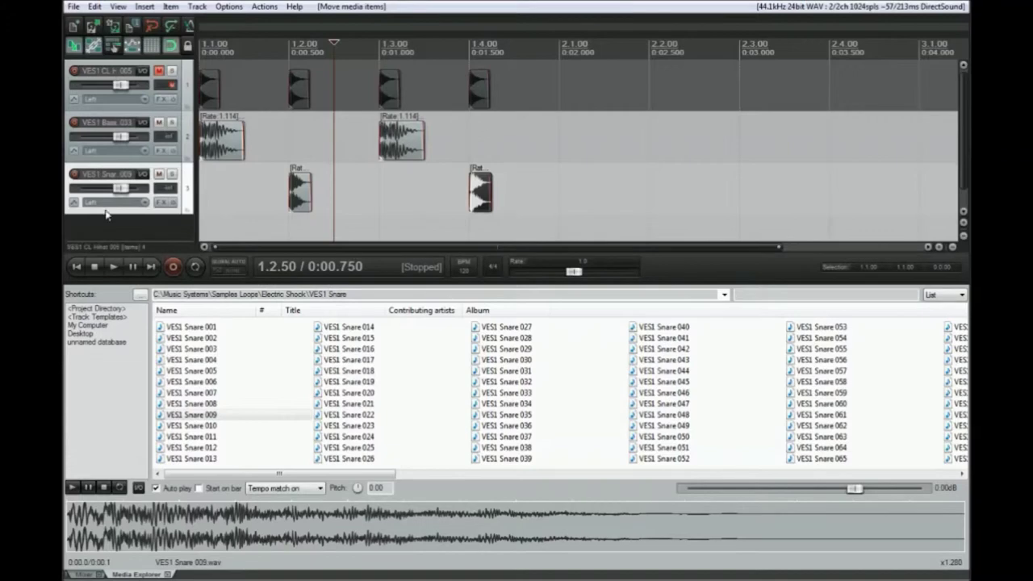
# Play back the alternating bass drum and snare pattern from the project start and stop.
pyautogui.click(76, 268)
pyautogui.click(113, 274)
pyautogui.press('space')
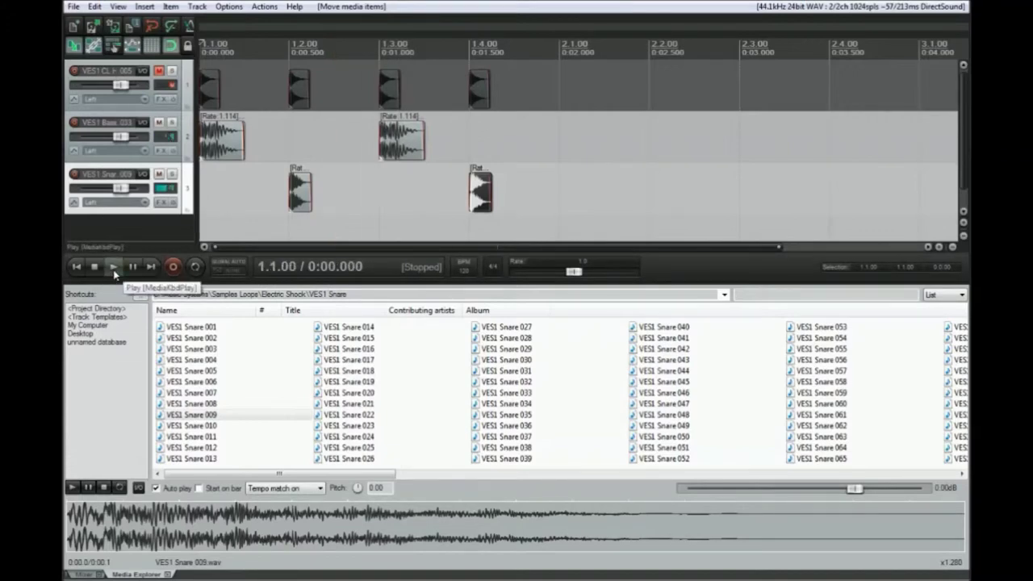
# Add duplicates of the bass drum hit at 1.2.00 and 1.4.00.
pyautogui.click(230, 148)
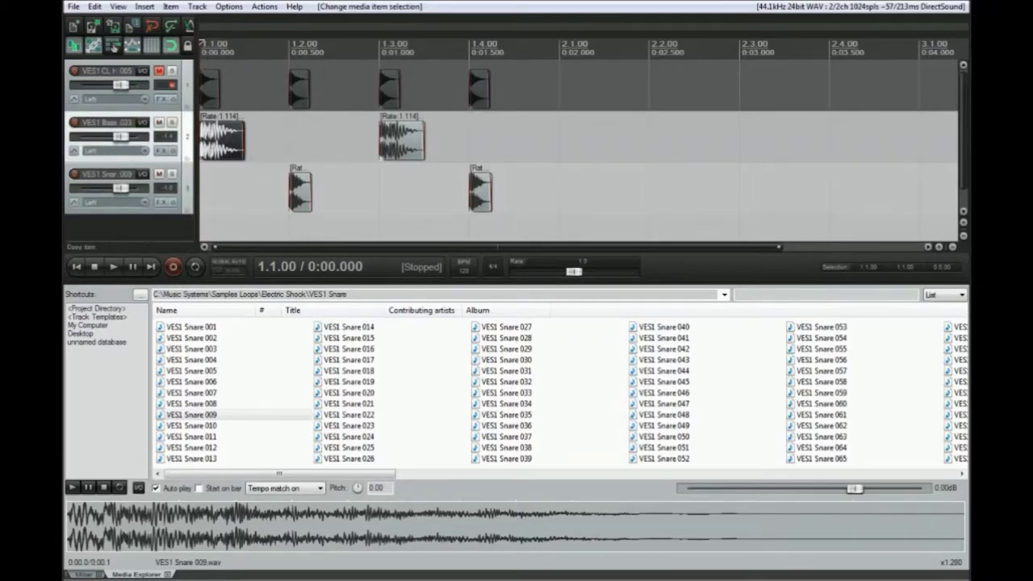
pyautogui.hotkey('ctrl', 'd')
pyautogui.moveTo(272, 141); pyautogui.dragTo(317, 138)
pyautogui.moveTo(404, 139); pyautogui.dragTo(494, 139)
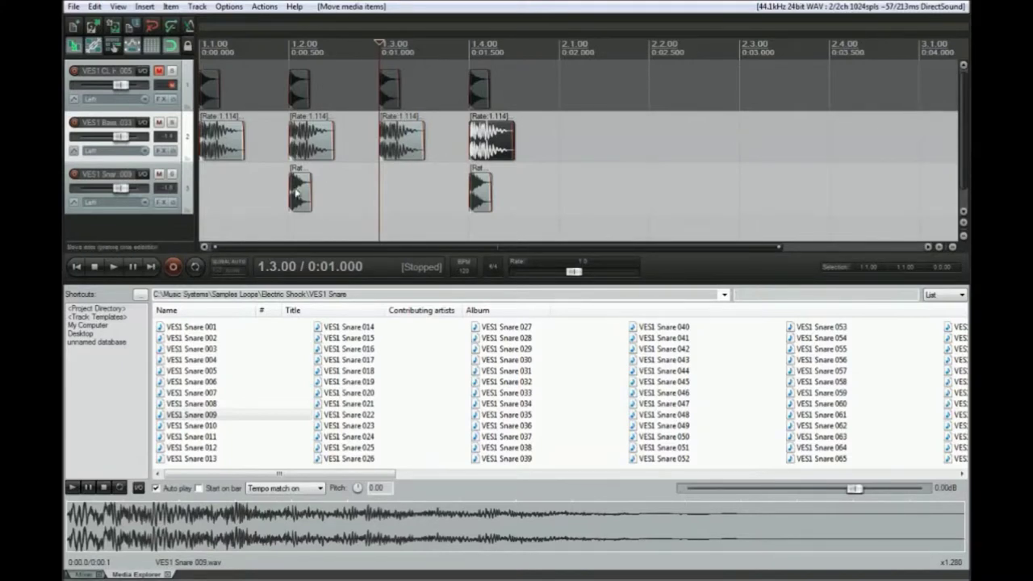
# Play back the pattern with a bass drum on every beat from the project start and stop.
pyautogui.click(76, 266)
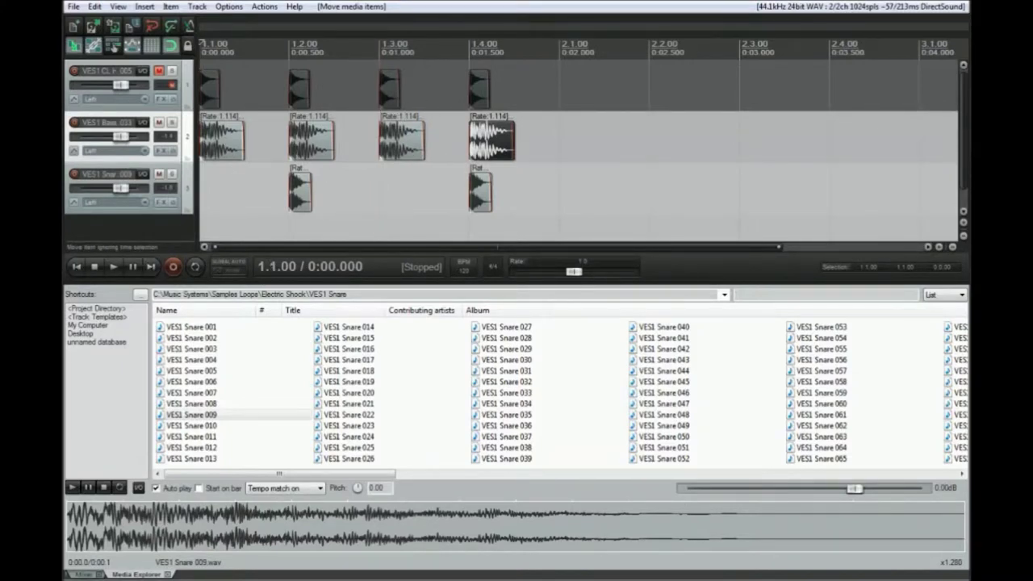
pyautogui.click(114, 268)
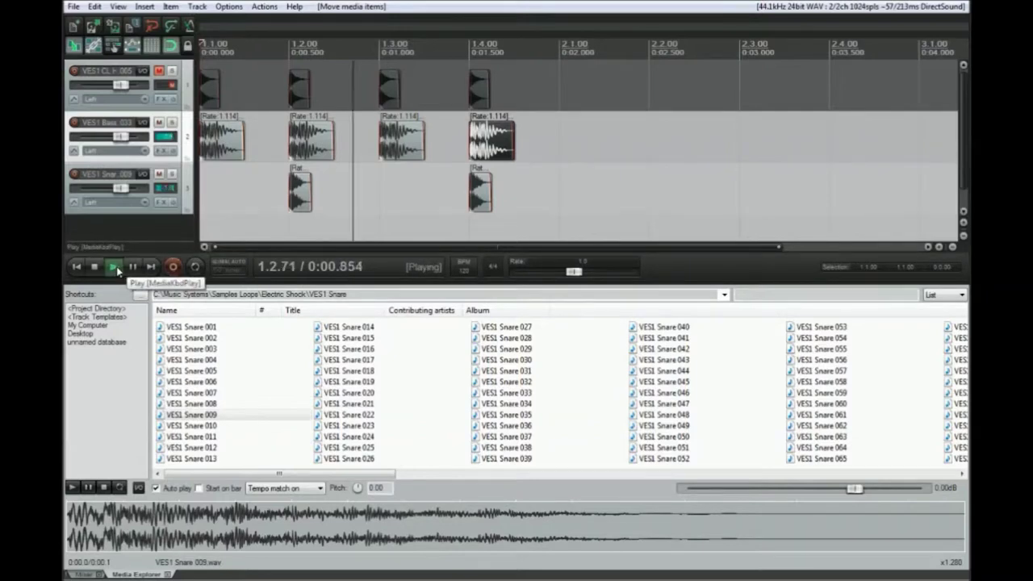
pyautogui.click(152, 267)
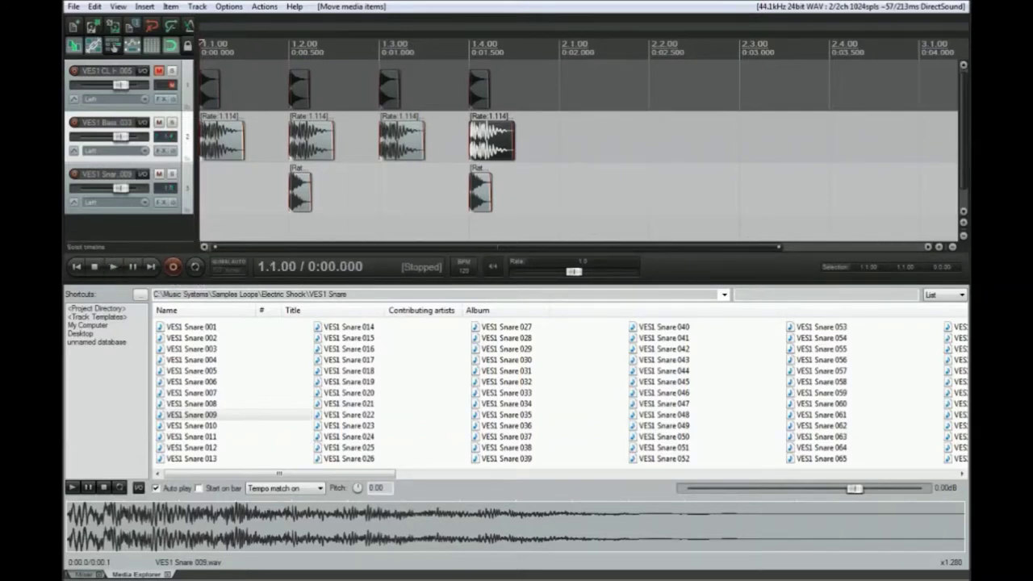
# Place the edit cursor at 2.1.00, turn on repeat, listen to the looping bass drum and snare pattern, and stop.
pyautogui.click(504, 53)
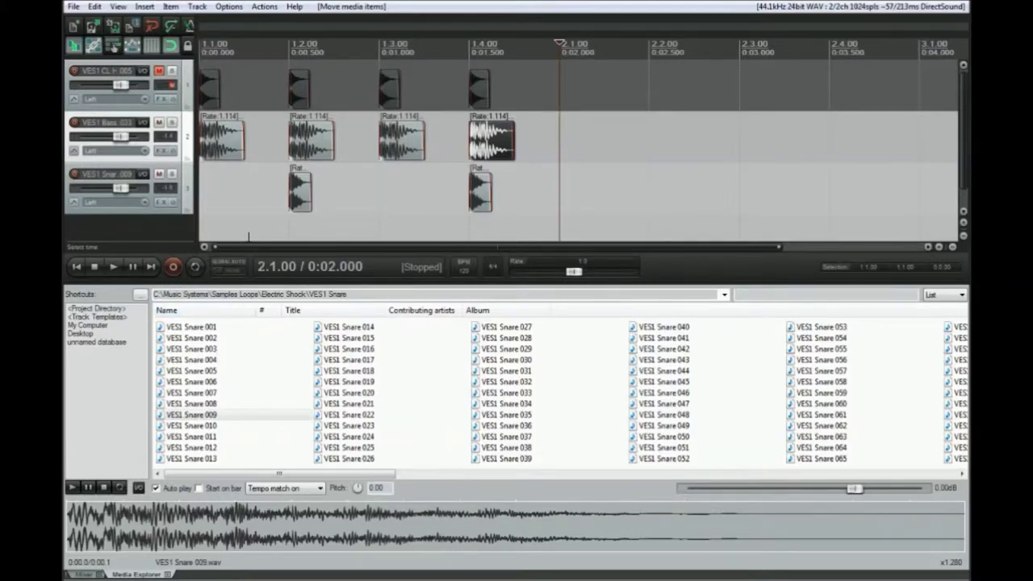
pyautogui.click(196, 266)
pyautogui.scroll(-5, 498, 58)
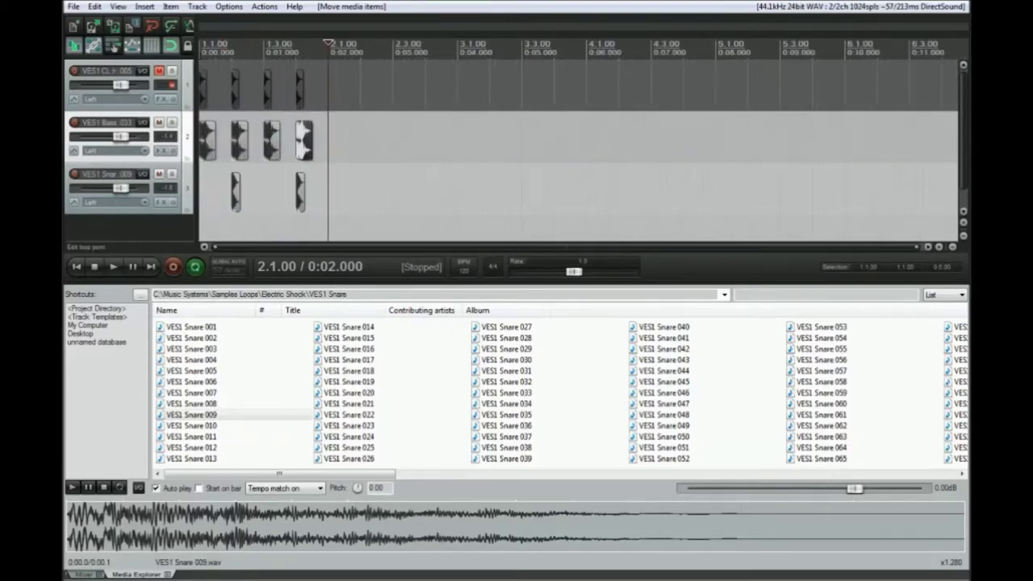
pyautogui.scroll(5, 498, 58)
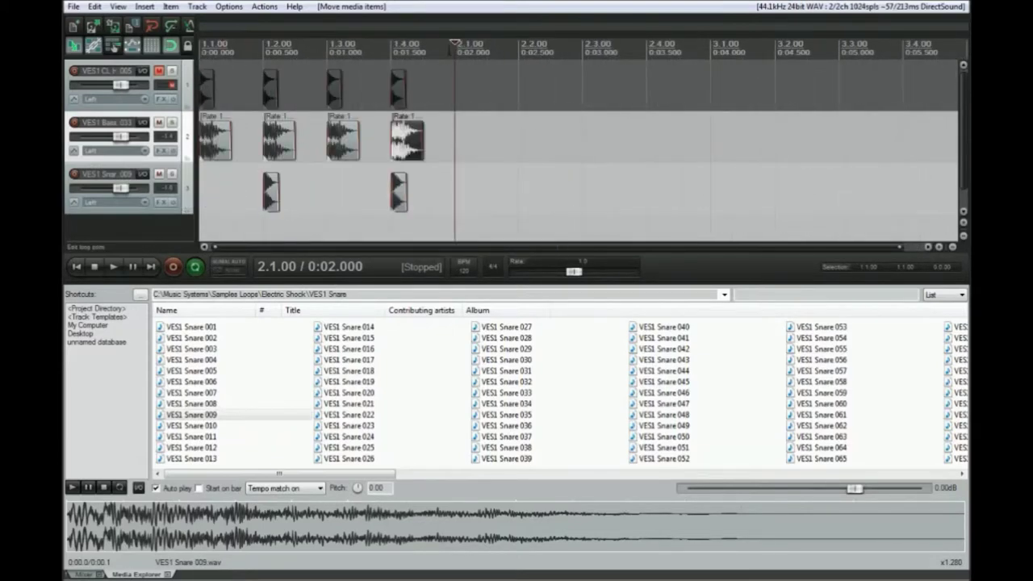
pyautogui.press('space')
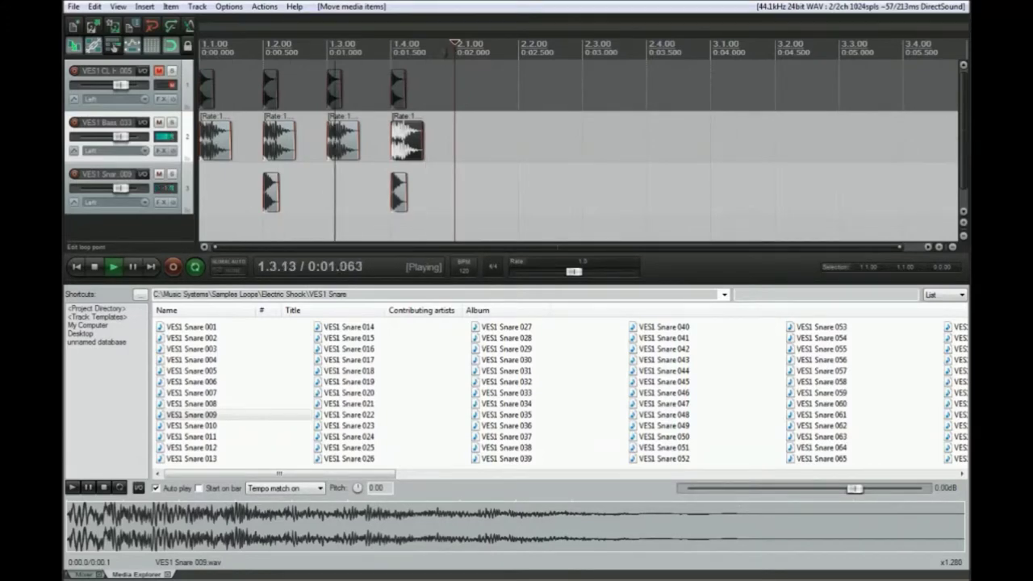
pyautogui.click(477, 152)
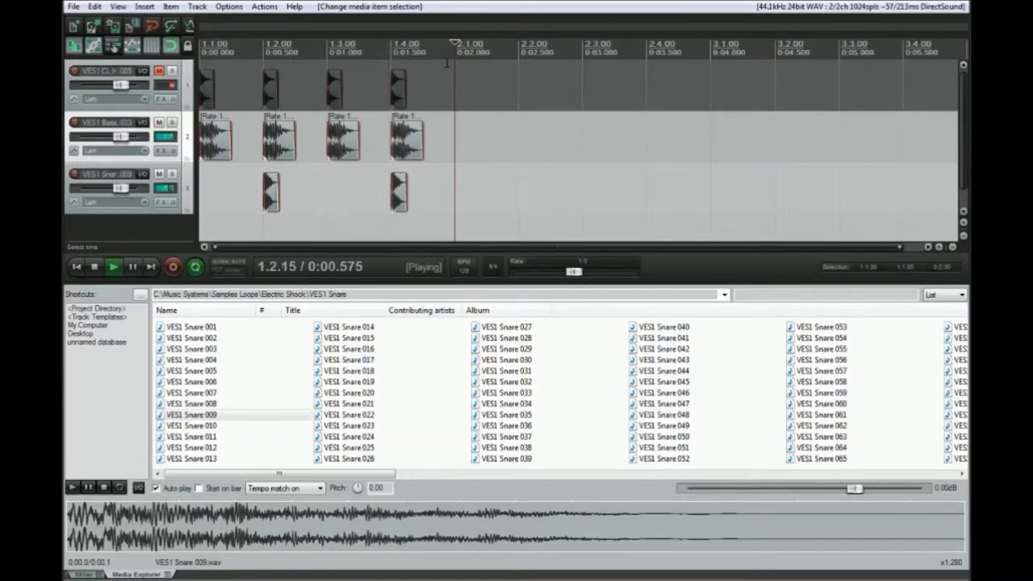
pyautogui.scroll(-4, 448, 63)
pyautogui.scroll(5, 446, 63)
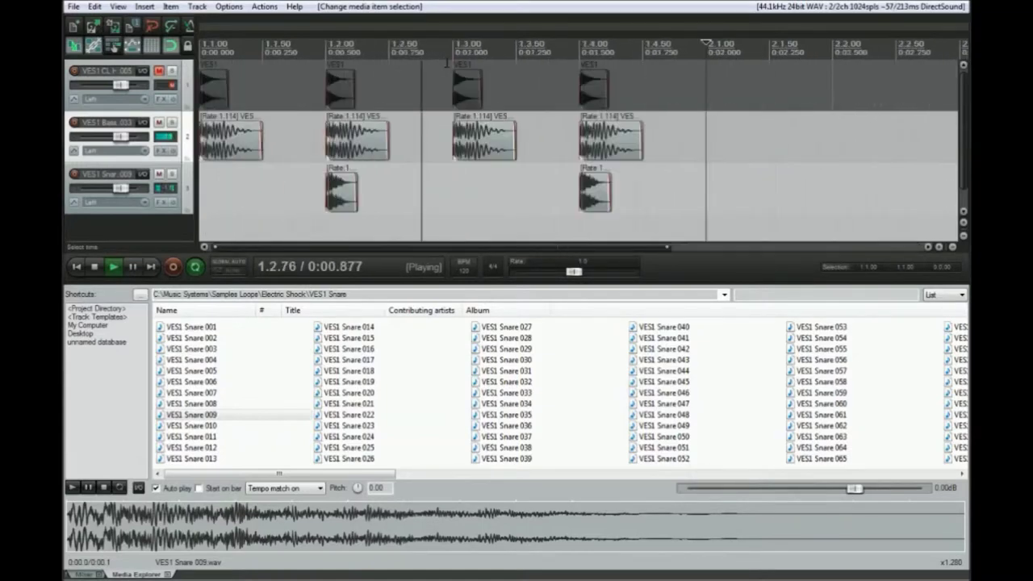
pyautogui.scroll(-3, 396, 112)
pyautogui.press('space')
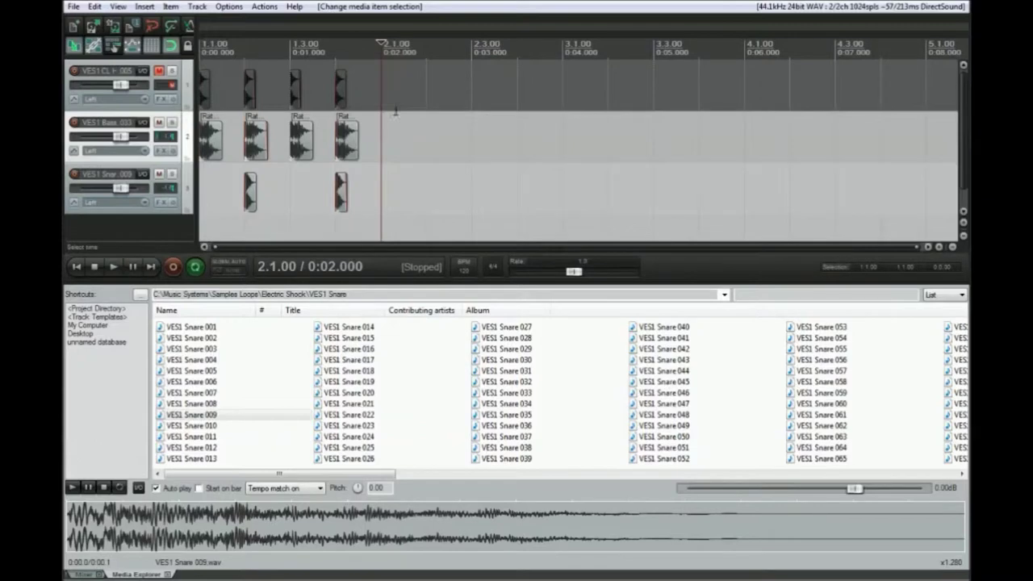
pyautogui.click(426, 45)
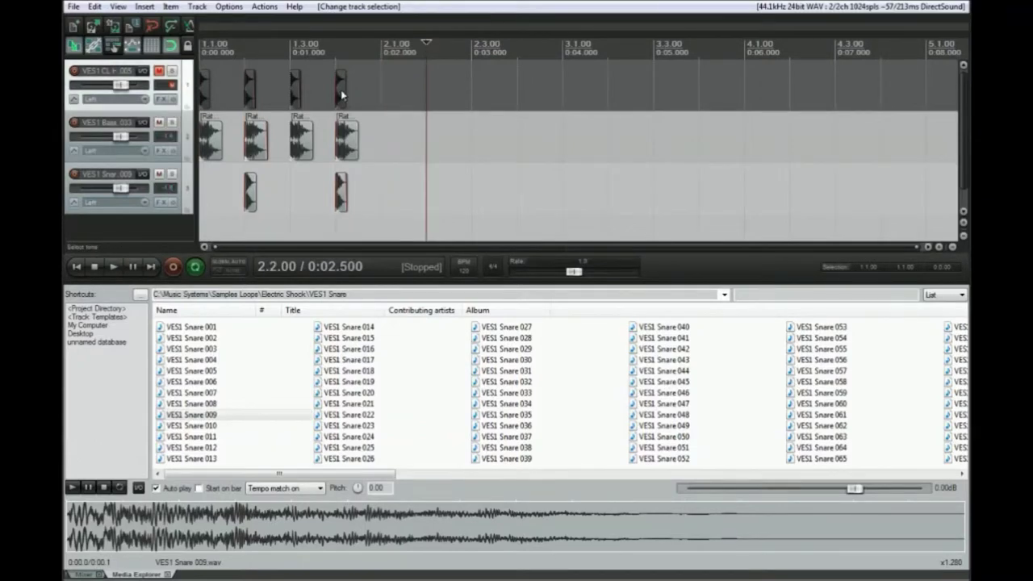
pyautogui.click(212, 139)
pyautogui.click(377, 172)
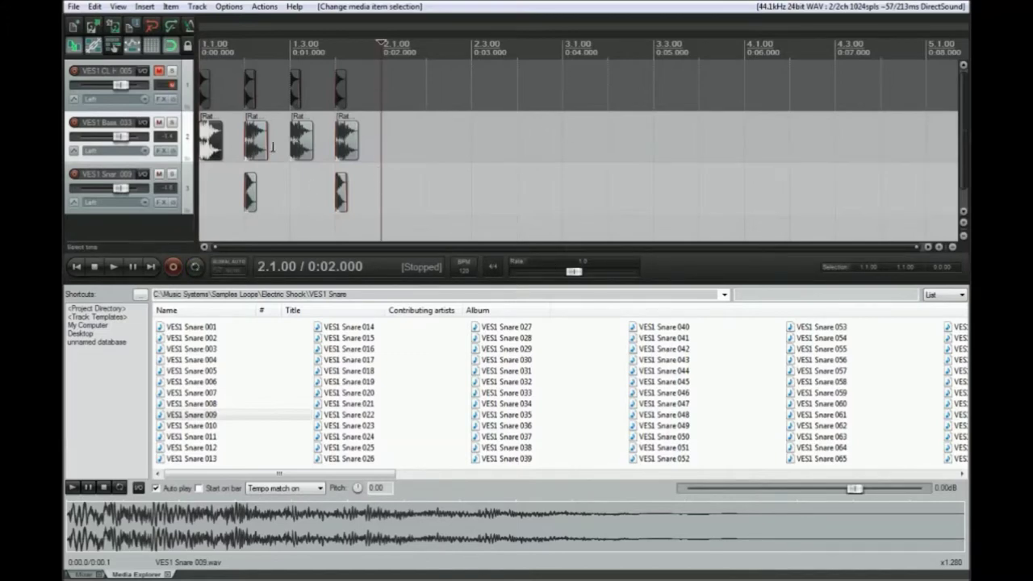
pyautogui.click(488, 169)
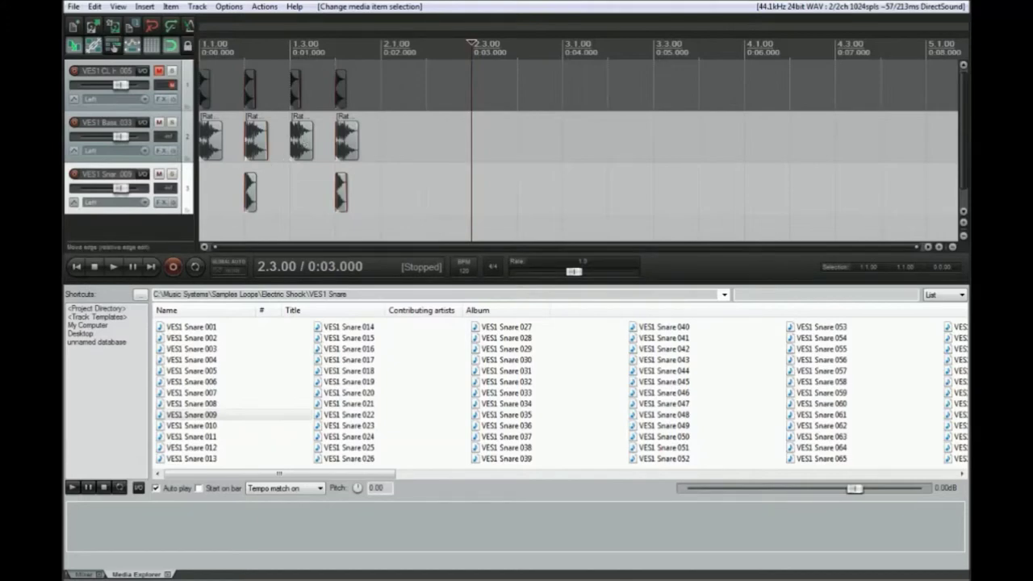
# Delete the snare hit at 1.4.00 and move the remaining snare hit to 1.3.00.
pyautogui.click(343, 191)
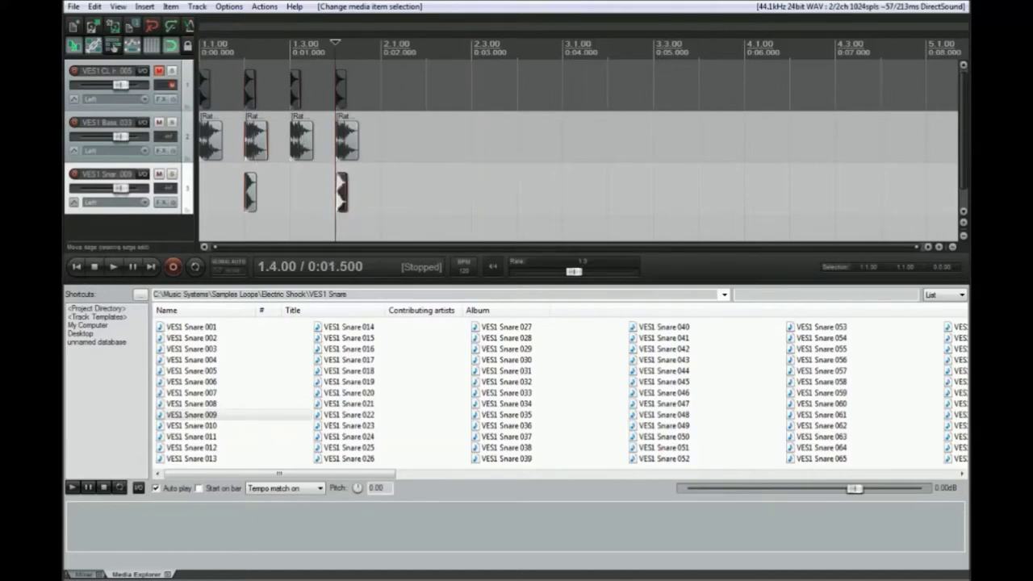
pyautogui.press('Delete')
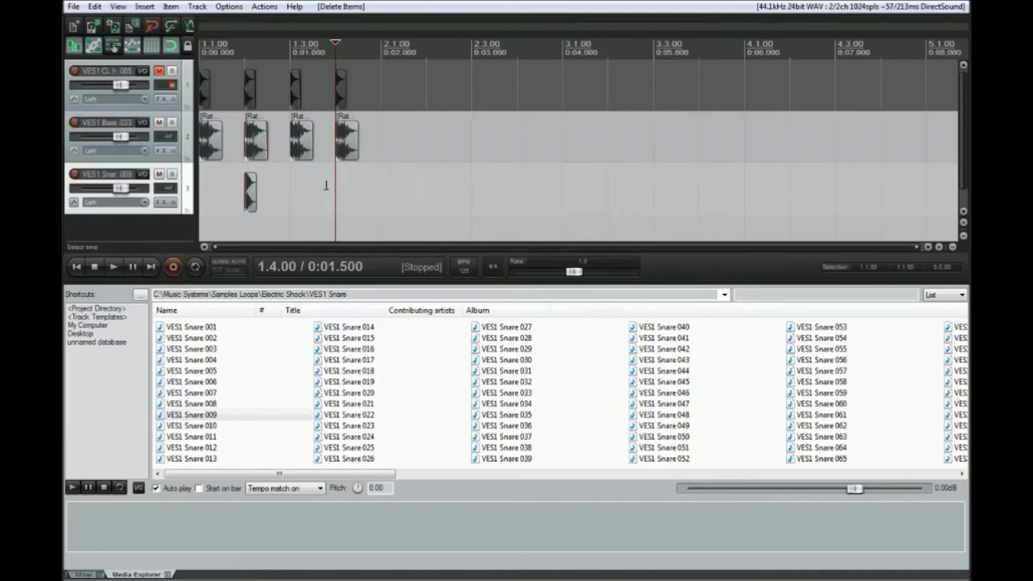
pyautogui.moveTo(252, 190); pyautogui.dragTo(300, 190)
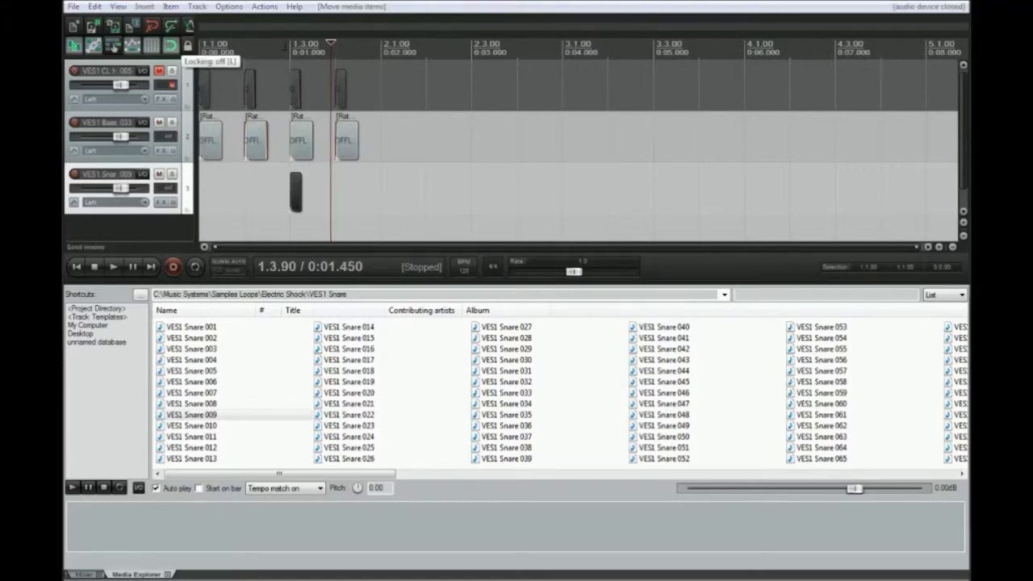
# Make a time selection from 1.1.00 to 1.3.00 on the timeline.
pyautogui.click(288, 48)
pyautogui.moveTo(290, 50); pyautogui.dragTo(200, 50)
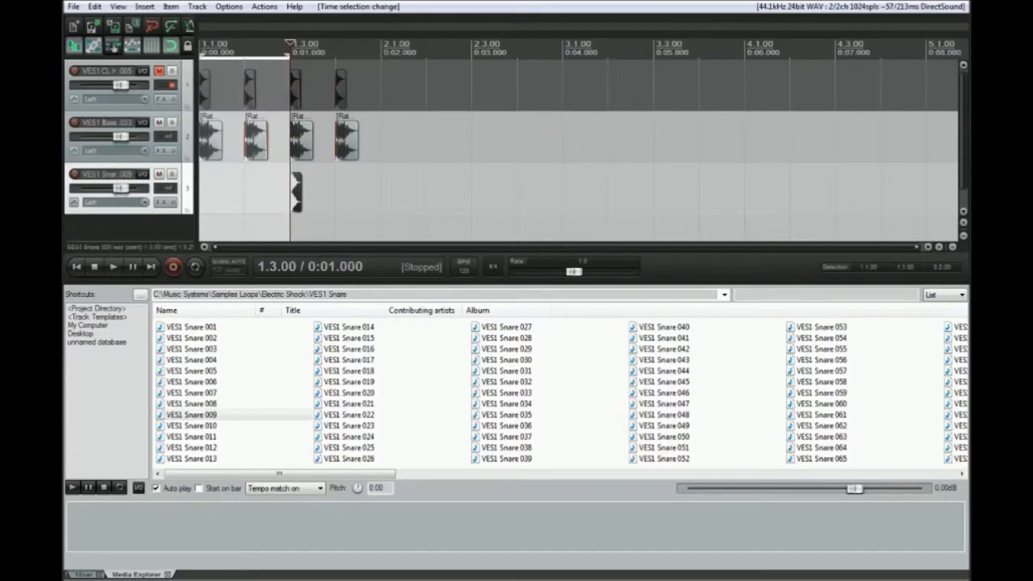
# Extend the time selection to span 1.1.00 to 2.1.00, play the pattern from the project start and stop.
pyautogui.moveTo(383, 56); pyautogui.dragTo(199, 53)
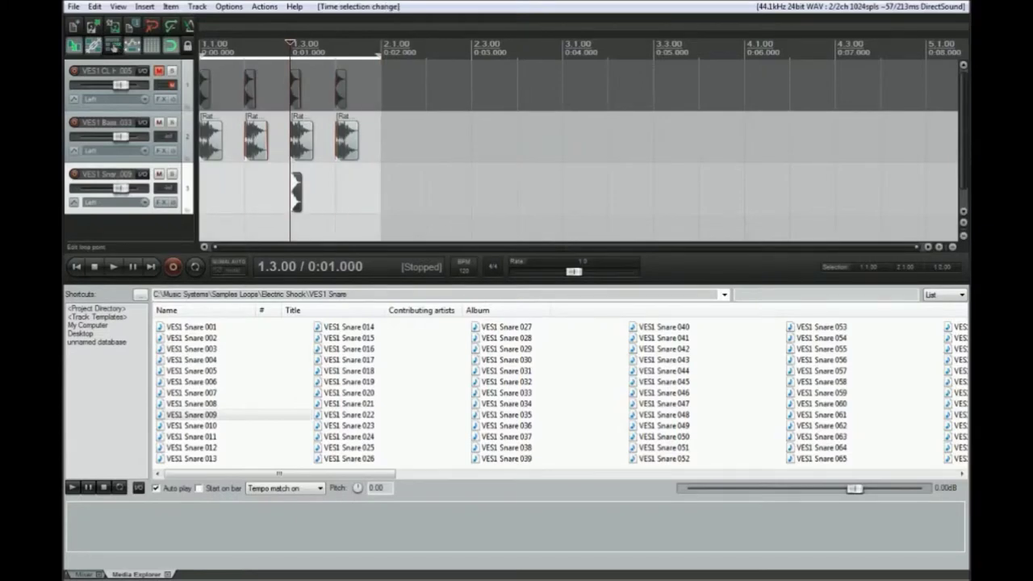
pyautogui.press('Left')
pyautogui.press('Left')
pyautogui.press('Left')
pyautogui.press('Left')
pyautogui.press('Left')
pyautogui.press('Left')
pyautogui.press('Left')
pyautogui.press('Left')
pyautogui.press('Left')
pyautogui.press('Left')
pyautogui.press('Left')
pyautogui.press('Left')
pyautogui.press('Left')
pyautogui.press('Left')
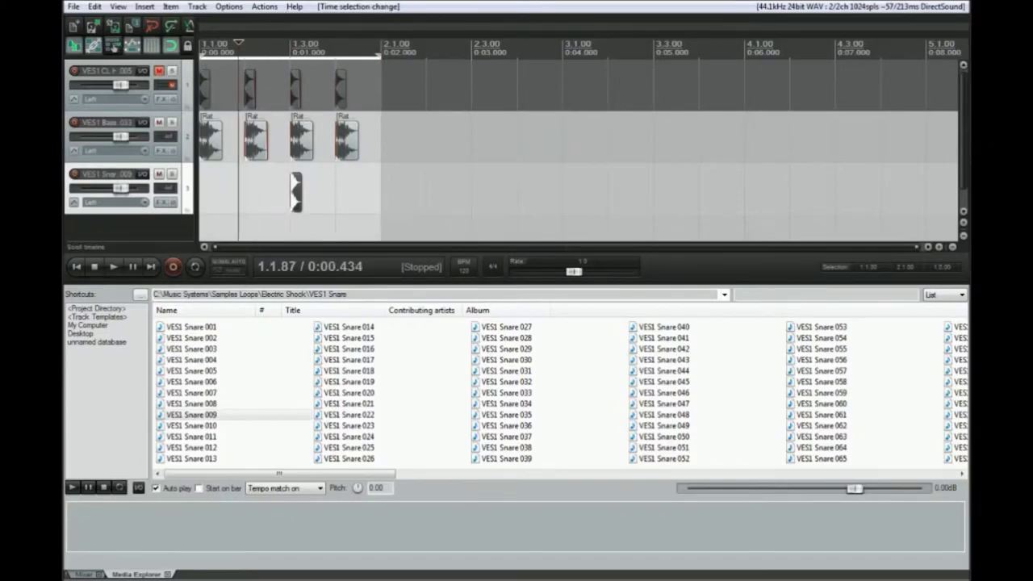
pyautogui.press('space')
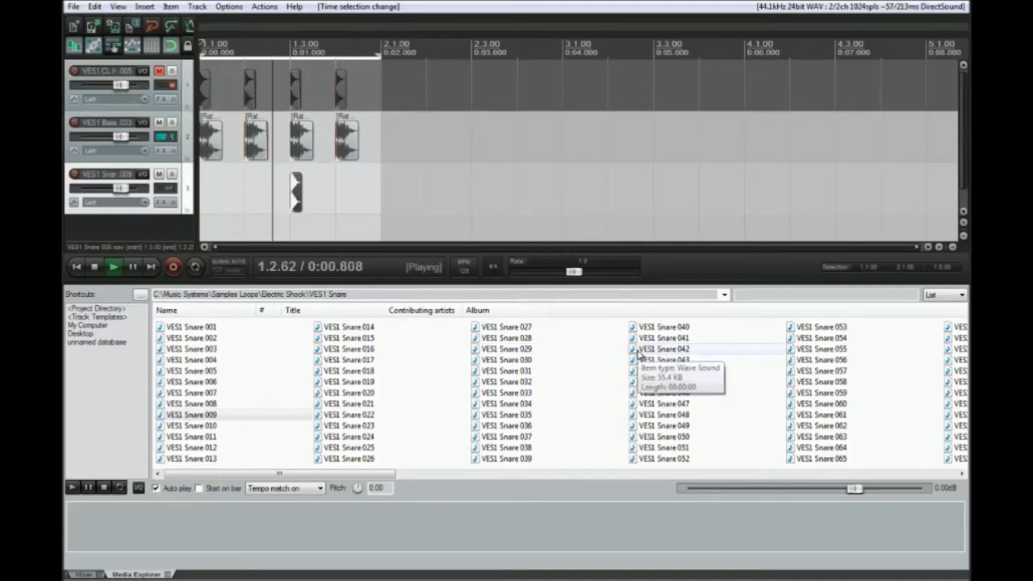
pyautogui.press('space')
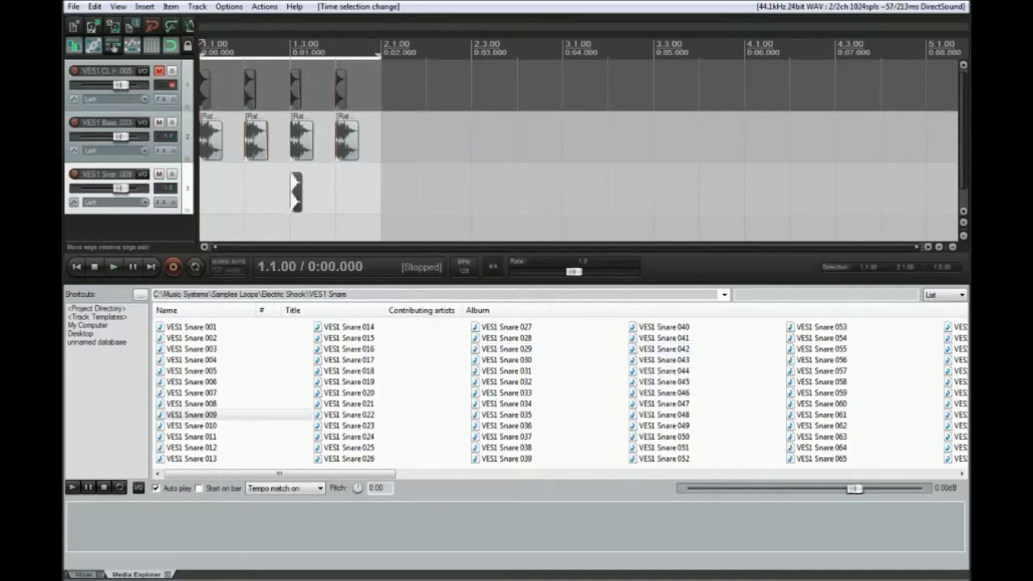
# Delete the bass drum hit at 1.3.00 and move the hit at 1.2.00 to 1.2.50.
pyautogui.click(319, 128)
pyautogui.click(301, 133)
pyautogui.press('Delete')
pyautogui.moveTo(260, 138)
pyautogui.mouseDown()
pyautogui.moveTo(301, 134)
pyautogui.moveTo(265, 134)
pyautogui.mouseUp()
pyautogui.scroll(4, 273, 46)
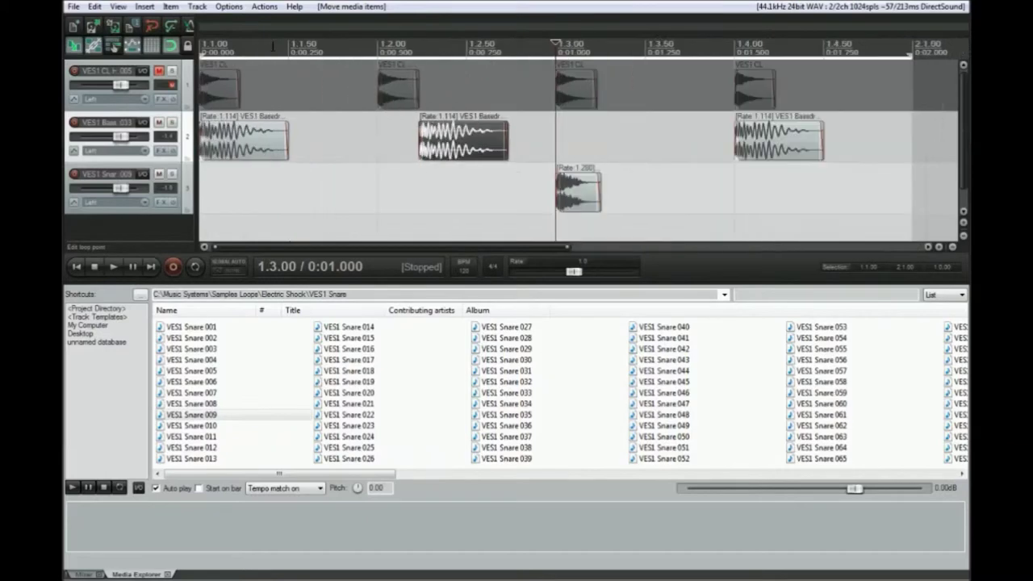
pyautogui.moveTo(492, 130); pyautogui.dragTo(454, 134)
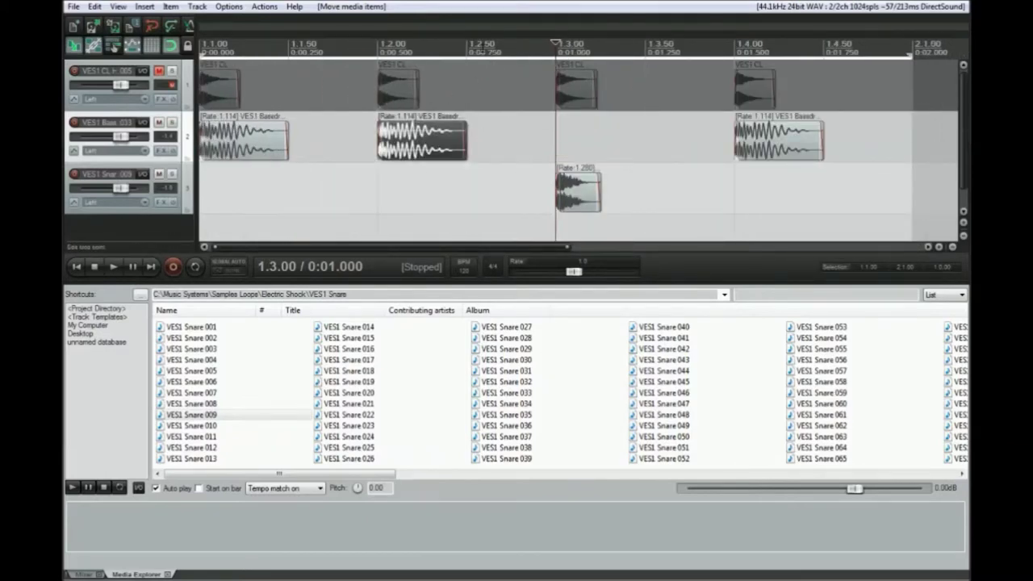
pyautogui.scroll(3, 482, 50)
pyautogui.scroll(-2, 444, 58)
pyautogui.moveTo(408, 135); pyautogui.dragTo(496, 153)
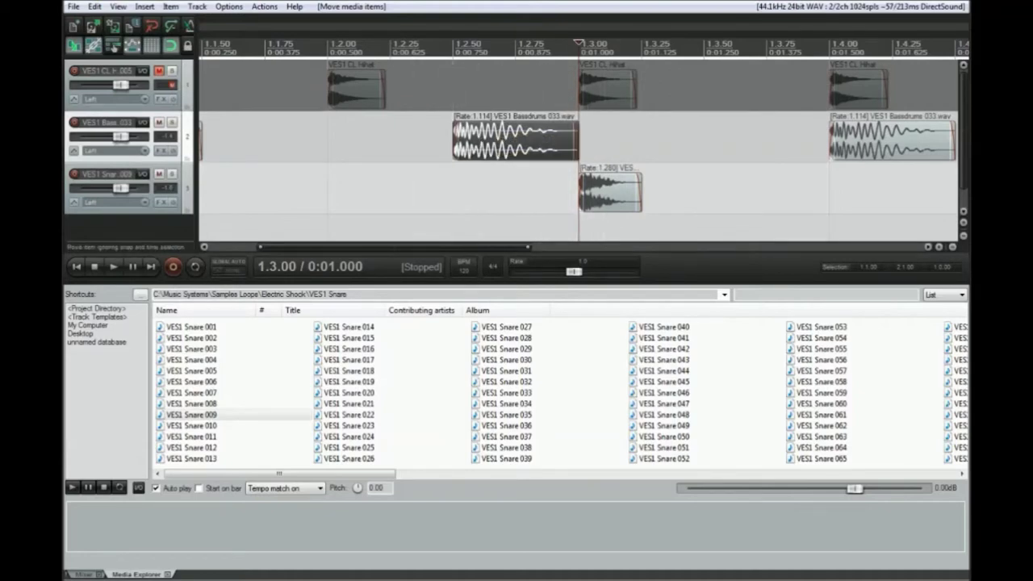
# Play back the pattern with the off-beat bass drum from the project start and stop.
pyautogui.scroll(-4, 400, 45)
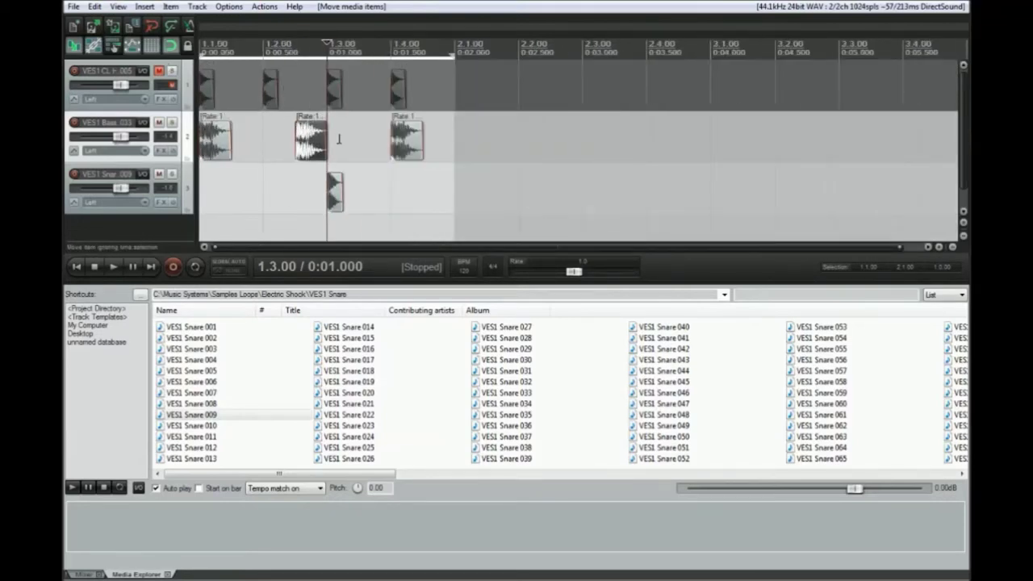
pyautogui.click(77, 266)
pyautogui.click(113, 268)
pyautogui.press('space')
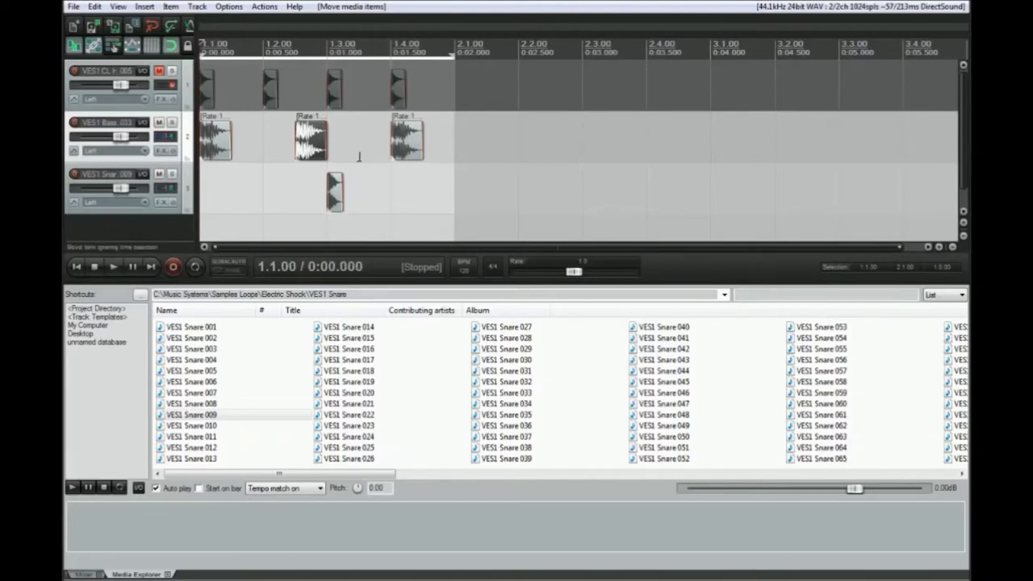
# Turn on repeat, loop the bar from 1.1.00 to 2.1.00, add a marker at 1.4.00 during playback, and stop.
pyautogui.click(194, 266)
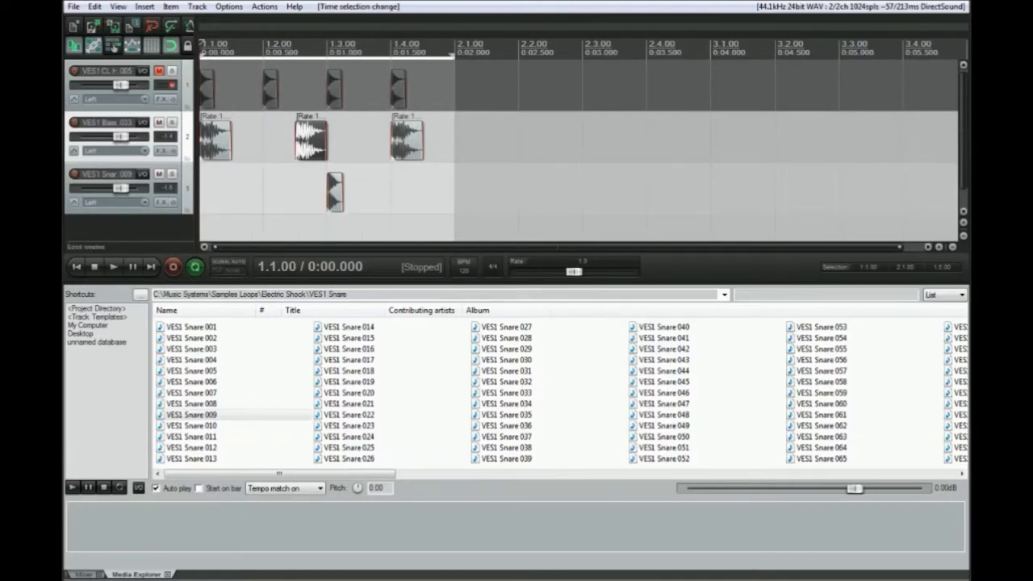
pyautogui.moveTo(459, 48); pyautogui.dragTo(263, 53)
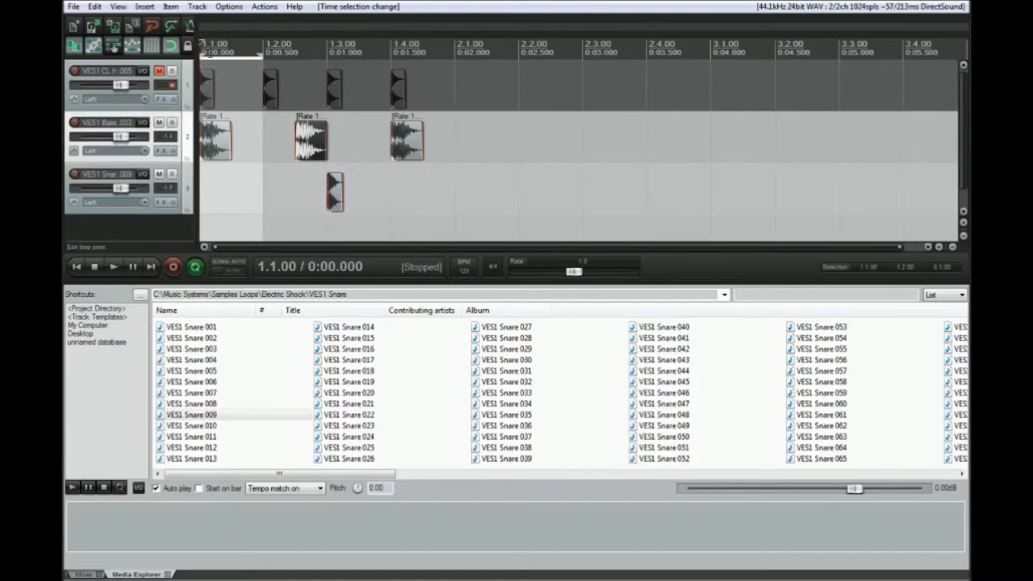
pyautogui.hotkey('ctrl', 'z')
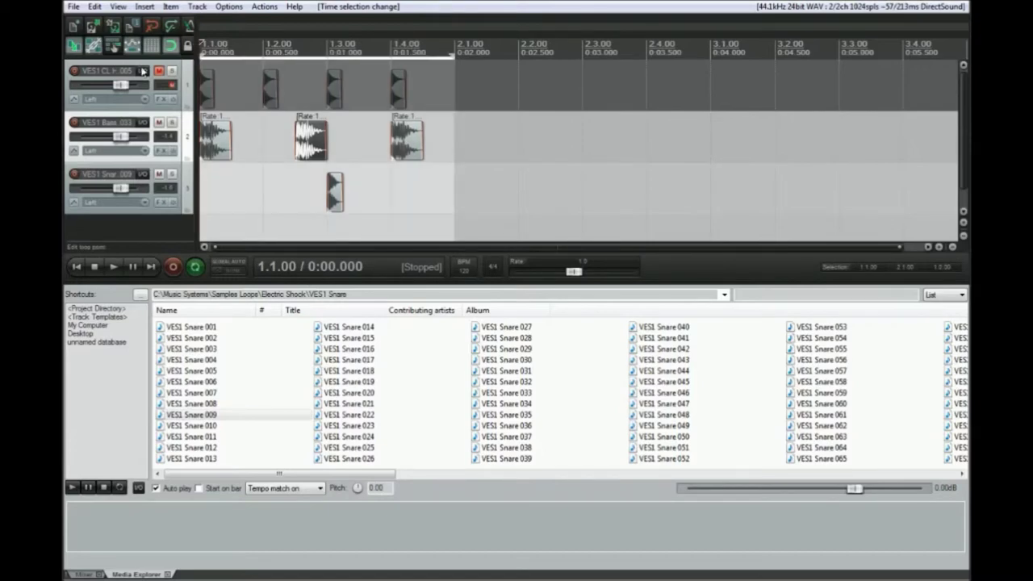
pyautogui.press('space')
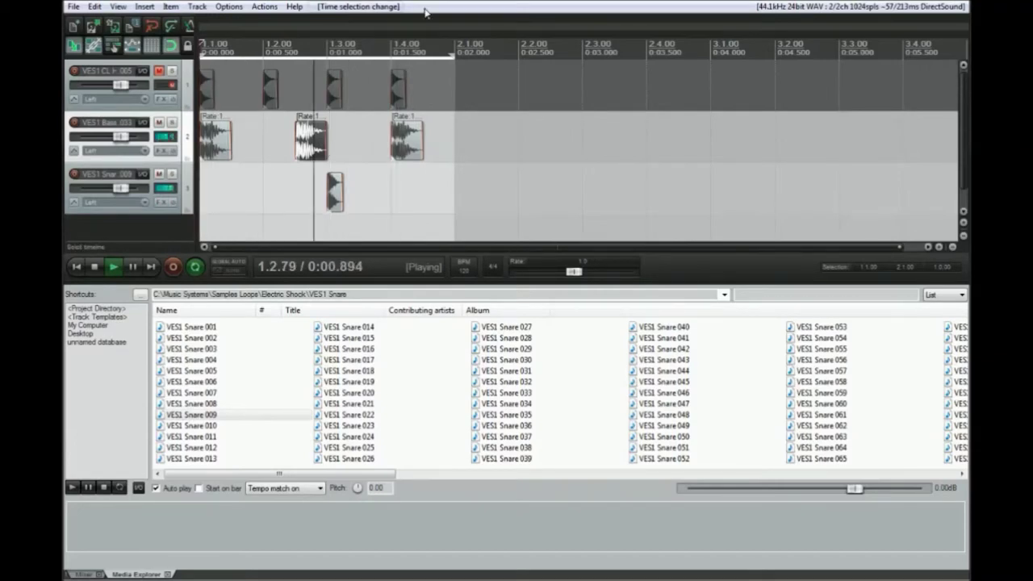
pyautogui.press('m')
pyautogui.press('space')
pyautogui.press('n')
pyautogui.hotkey('alt', 'Tab')
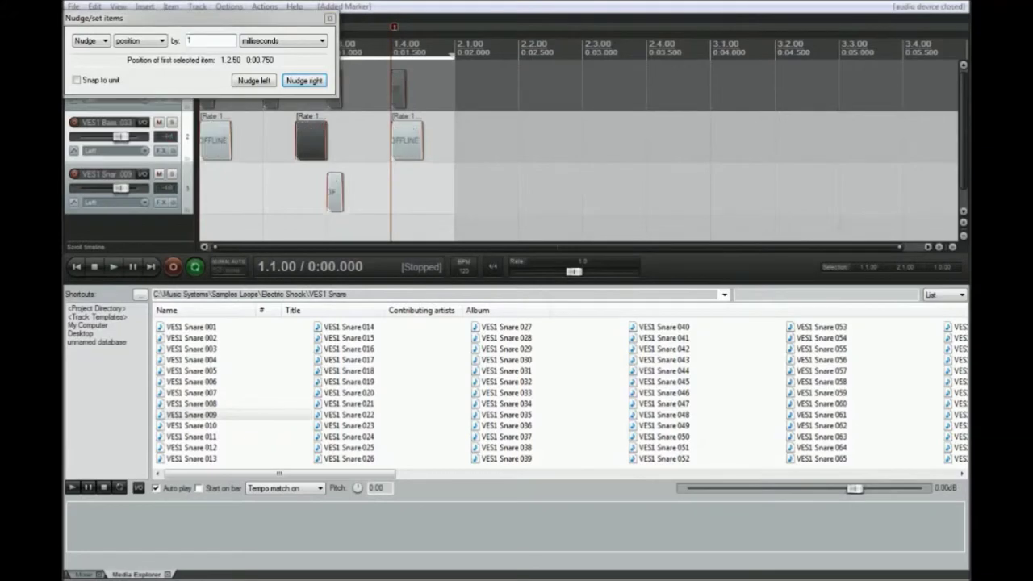
pyautogui.click(330, 18)
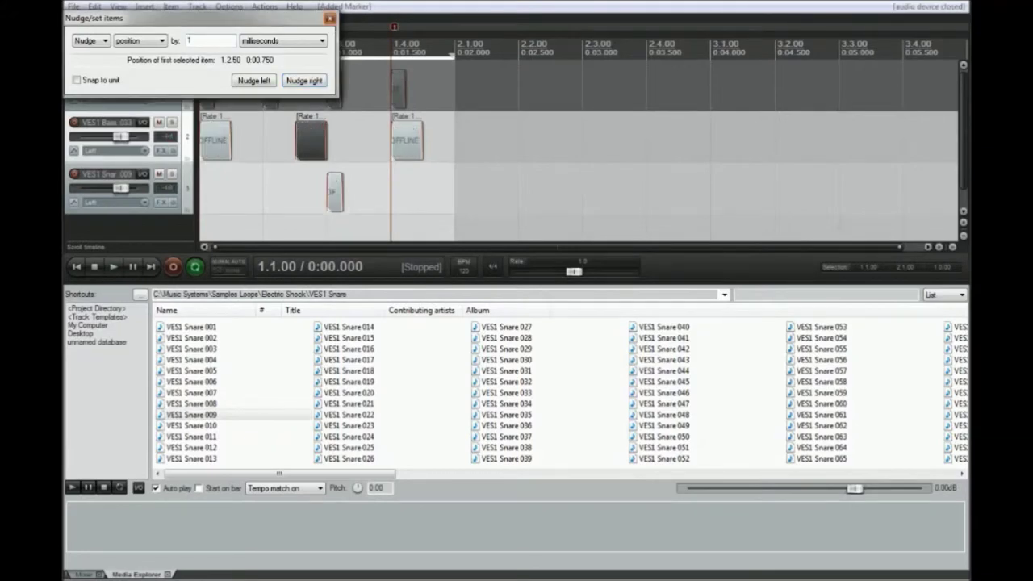
pyautogui.click(267, 155)
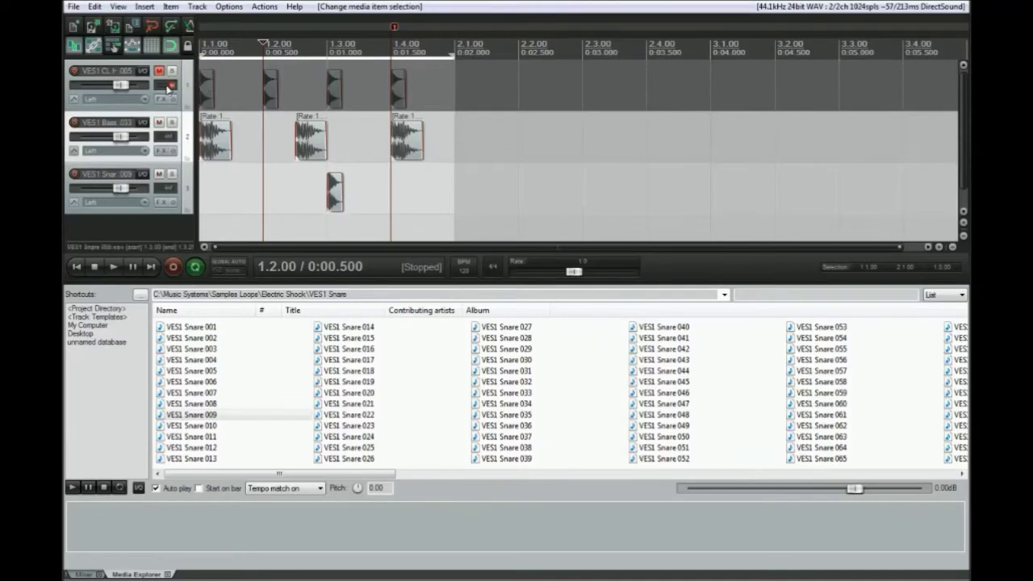
# Loop the bass drum and snare from the project start, unmute the hi-hat track during playback, and stop.
pyautogui.click(160, 71)
pyautogui.click(77, 269)
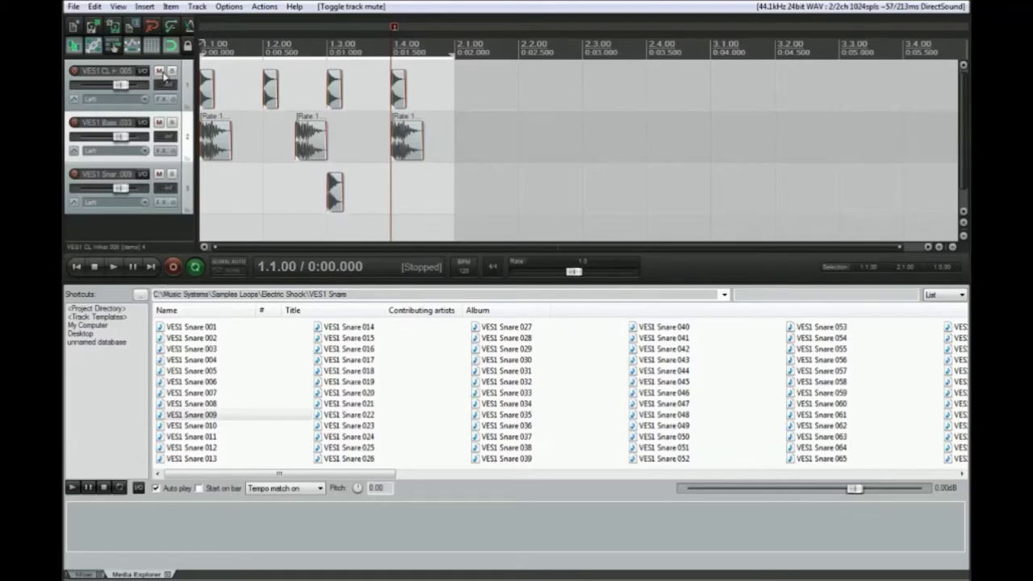
pyautogui.click(160, 71)
pyautogui.click(113, 266)
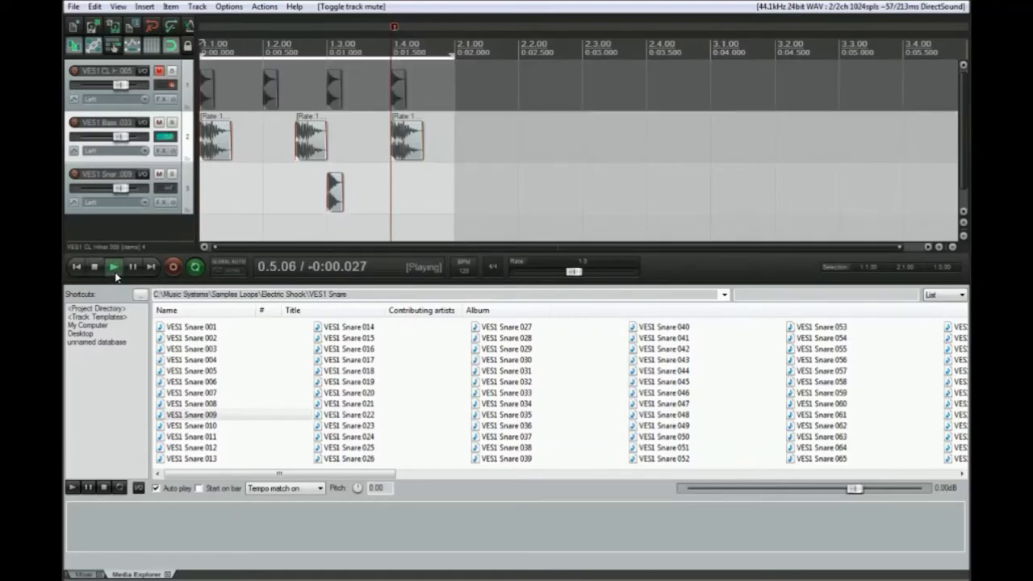
pyautogui.click(159, 72)
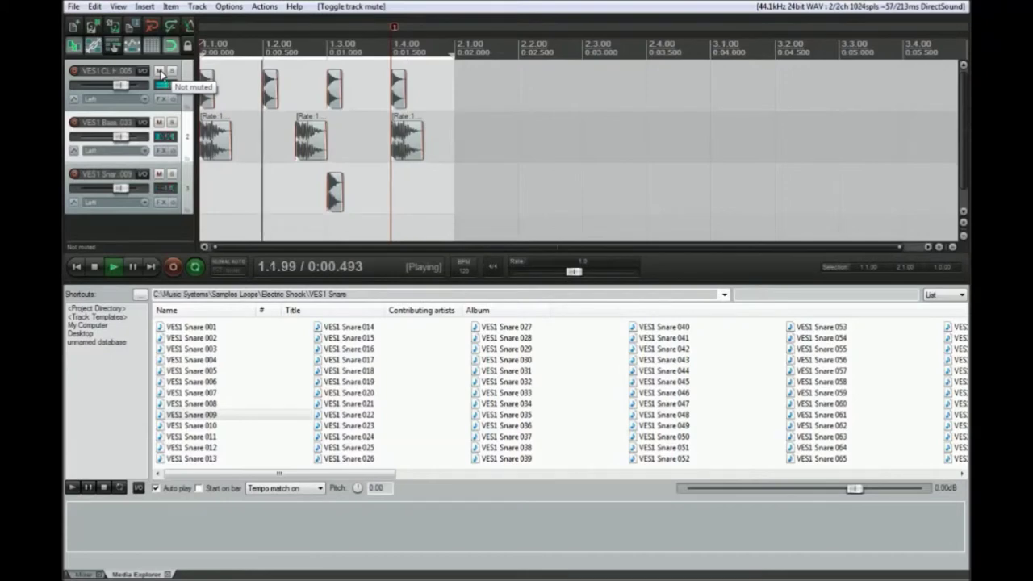
pyautogui.press('space')
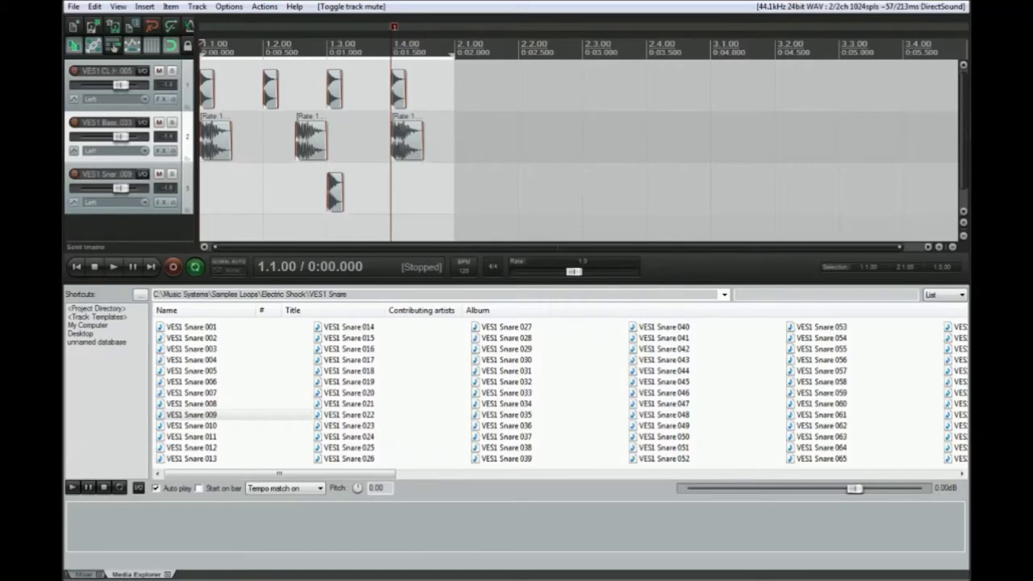
# With the hi-hat track muted, move the last bass drum hit to 1.3.00 and the snare hit to 1.4.00.
pyautogui.moveTo(413, 142); pyautogui.dragTo(365, 142)
pyautogui.moveTo(337, 190); pyautogui.dragTo(421, 191)
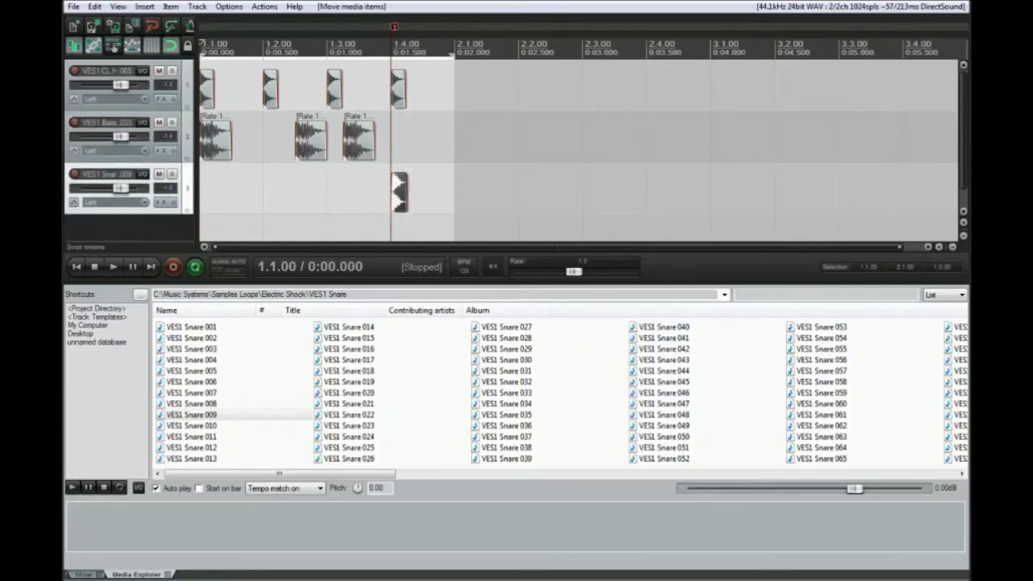
pyautogui.click(159, 70)
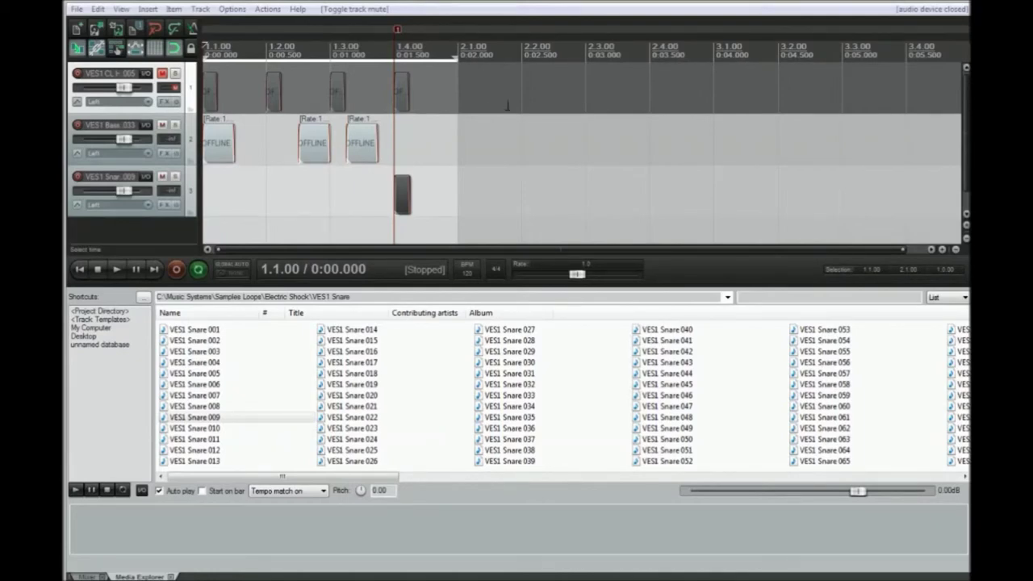
pyautogui.click(283, 158)
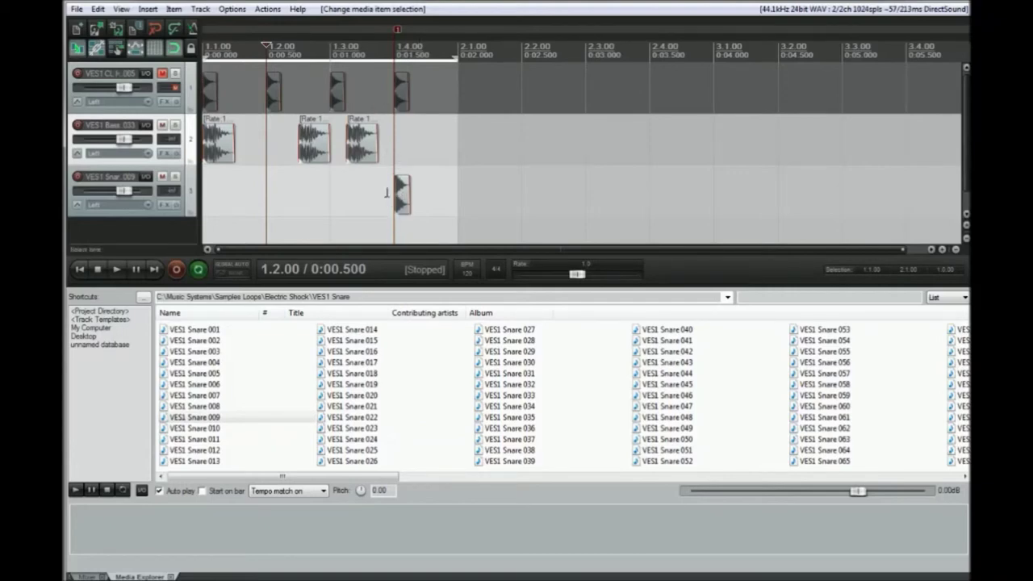
pyautogui.moveTo(359, 142); pyautogui.dragTo(346, 141)
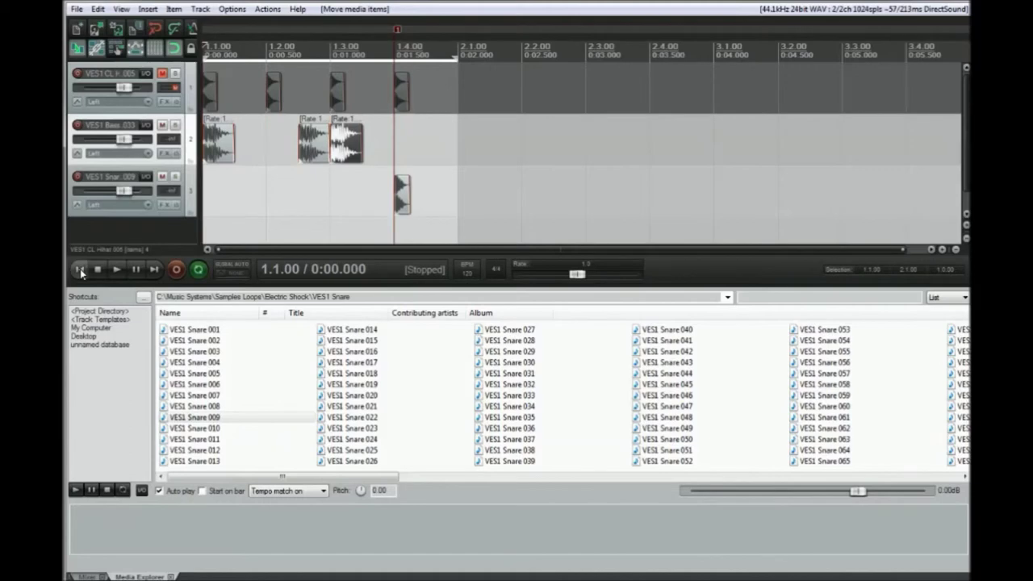
# Listen to the rearranged loop with the snare on 1.4.00, unmute the hi-hat track during playback, and stop.
pyautogui.click(117, 271)
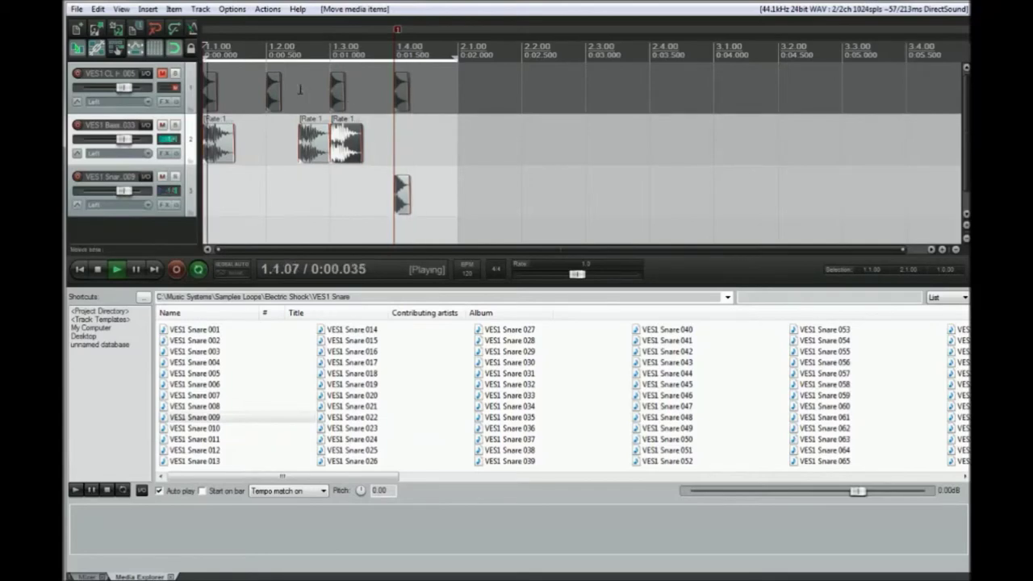
pyautogui.click(161, 74)
pyautogui.click(162, 74)
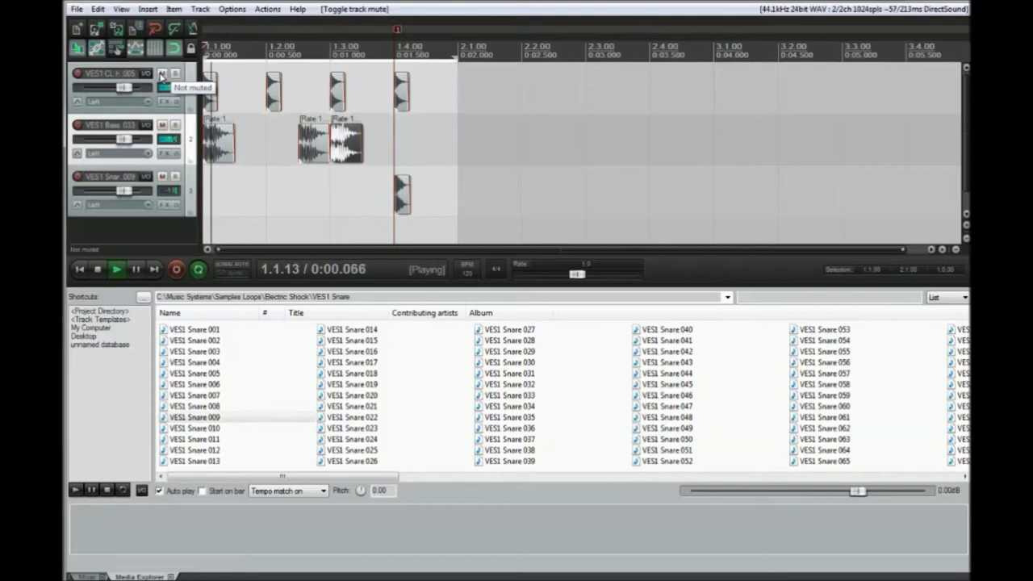
pyautogui.click(99, 270)
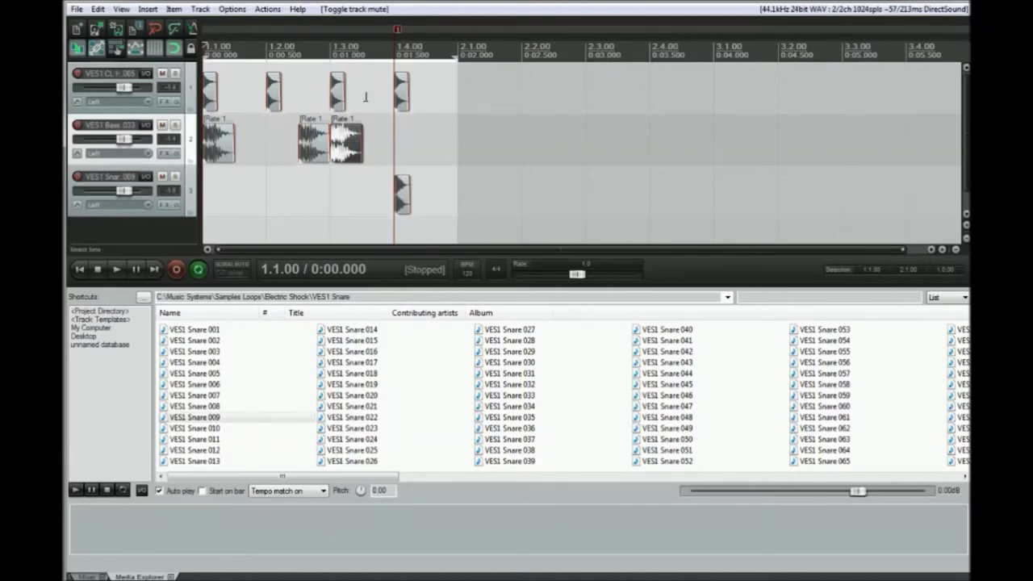
# Examine how the hi-hat, bass drum and snare hits line up with the grid between 1.1.00 and 2.1.00.
pyautogui.scroll(2, 371, 51)
pyautogui.scroll(-1, 370, 51)
pyautogui.scroll(1, 371, 51)
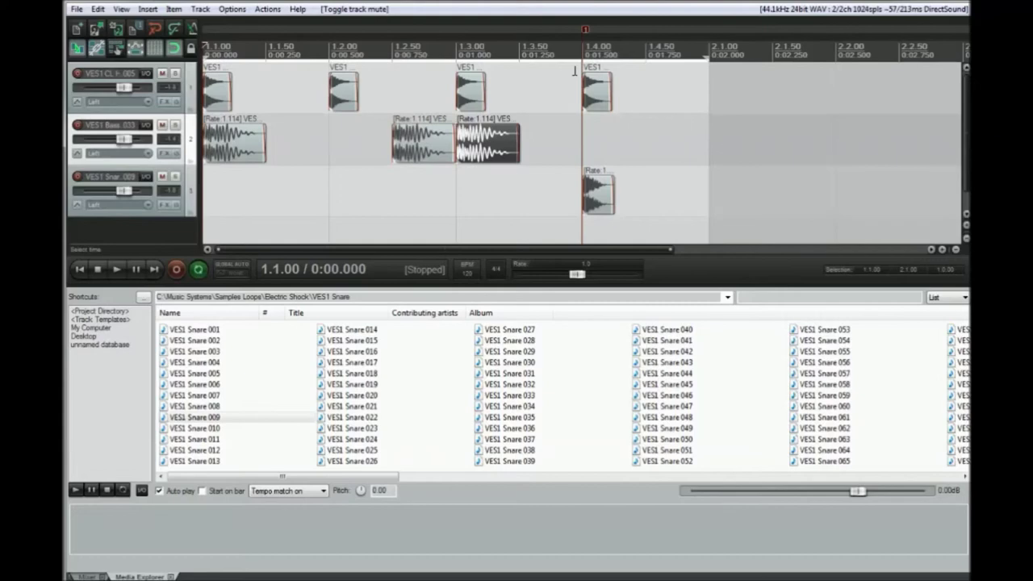
pyautogui.scroll(-2, 283, 79)
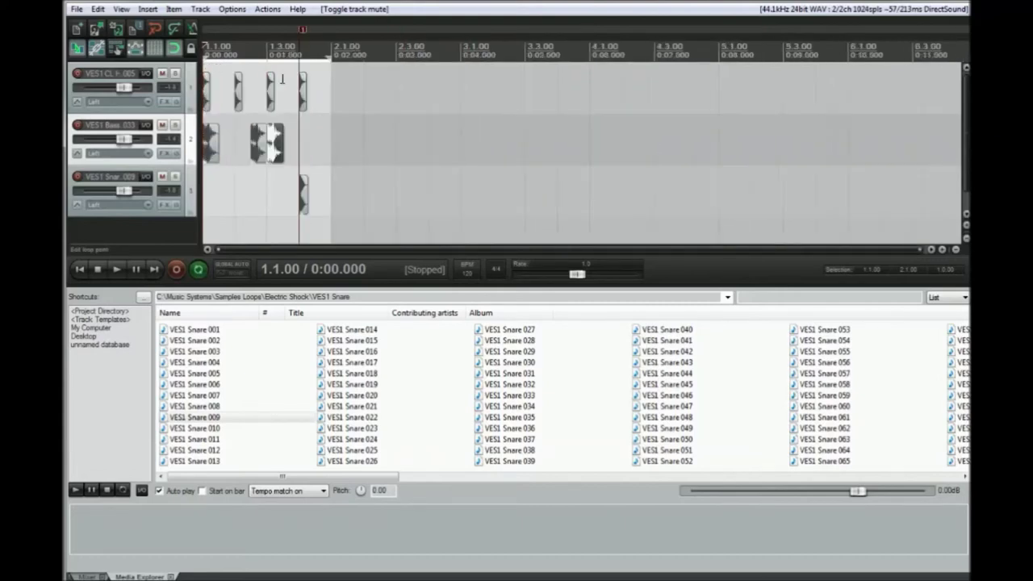
pyautogui.scroll(2, 278, 55)
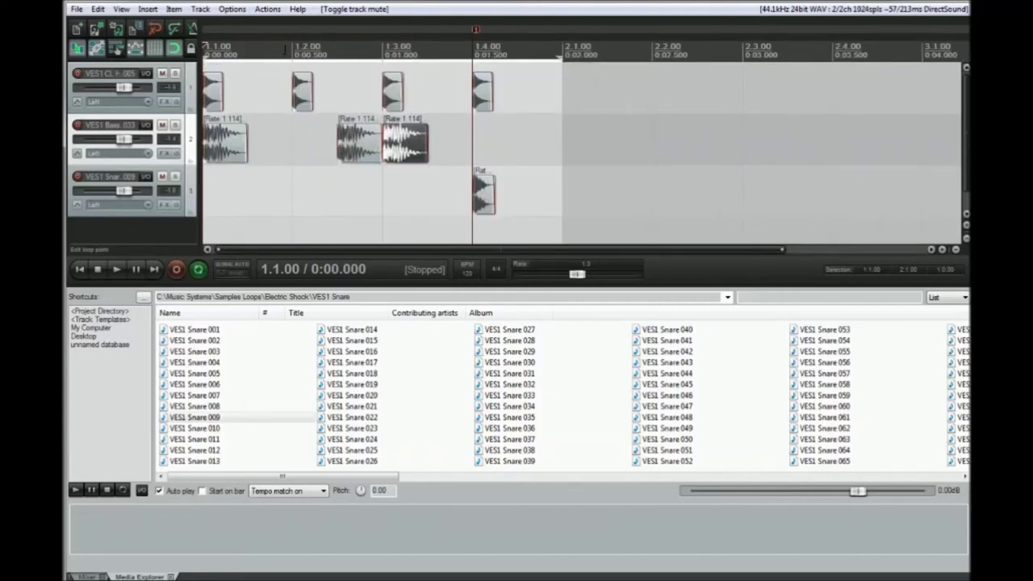
pyautogui.scroll(2, 284, 50)
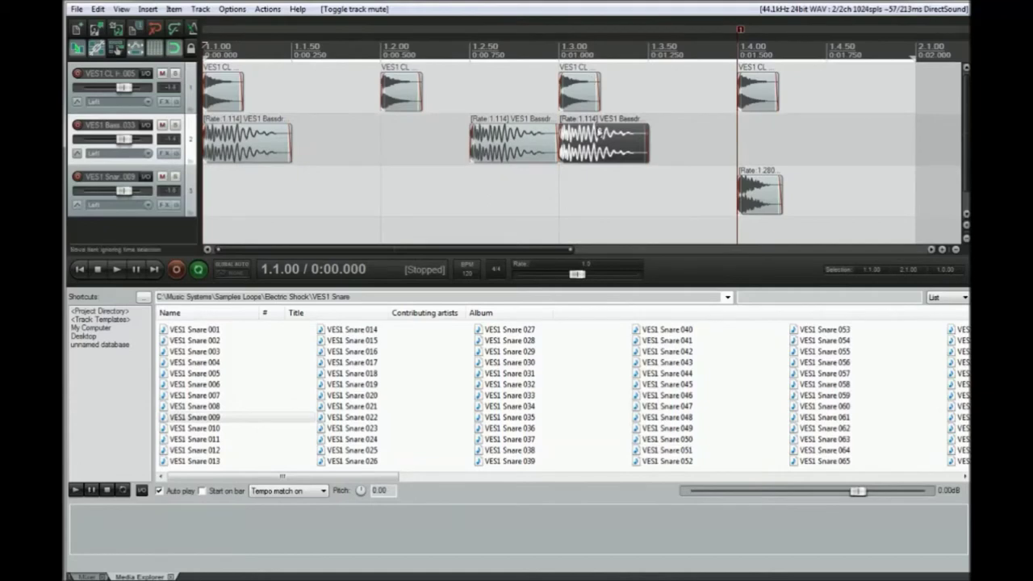
pyautogui.scroll(-1, 528, 48)
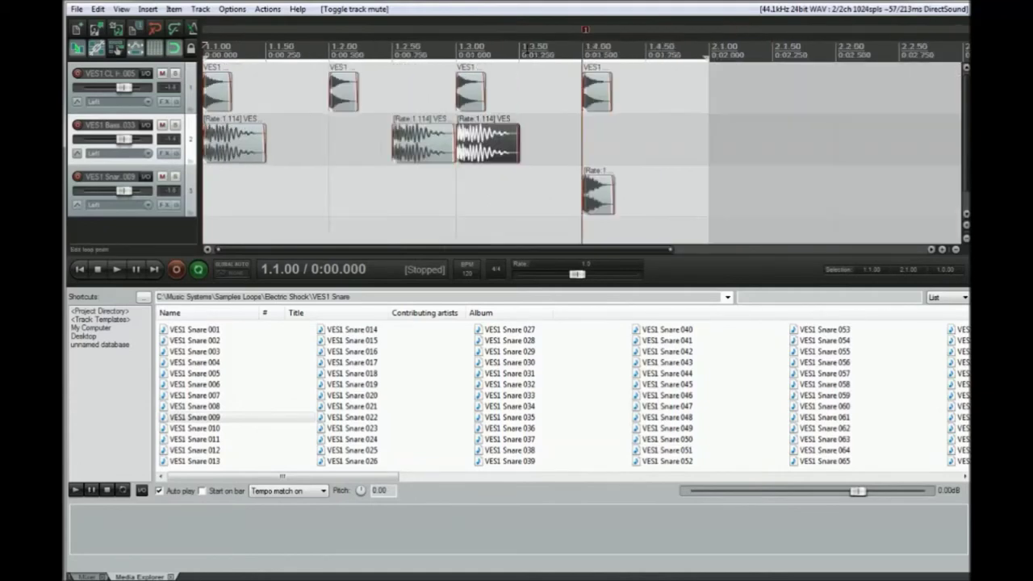
pyautogui.scroll(-1, 528, 48)
pyautogui.scroll(1, 378, 53)
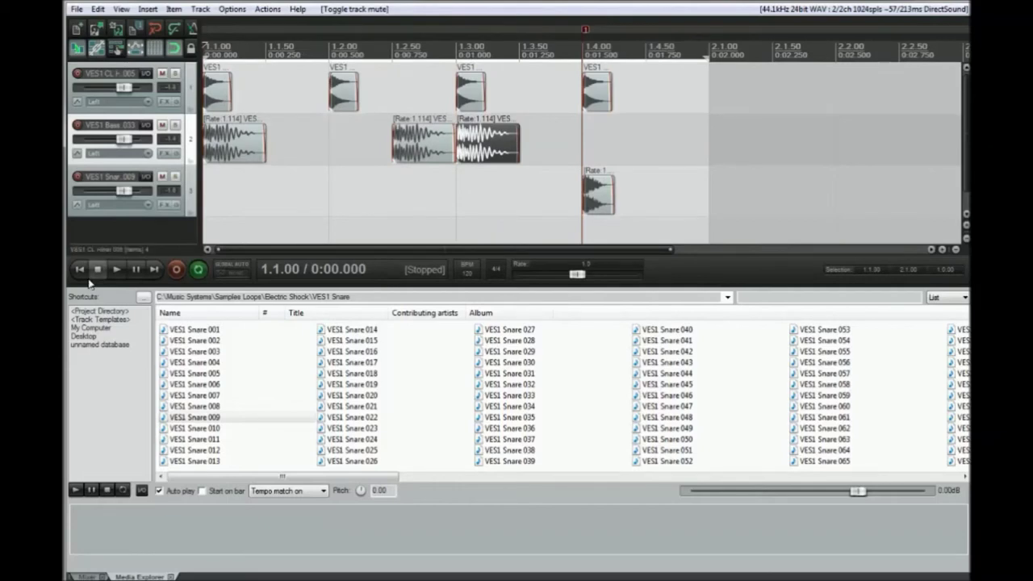
# Play the looping bar with all three drum tracks audible and stop.
pyautogui.click(117, 271)
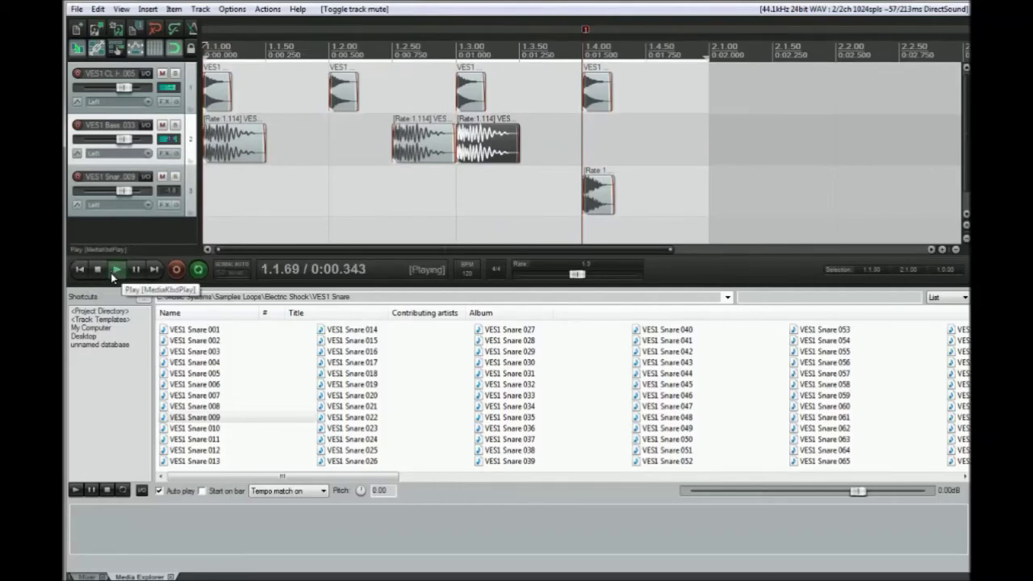
pyautogui.click(103, 270)
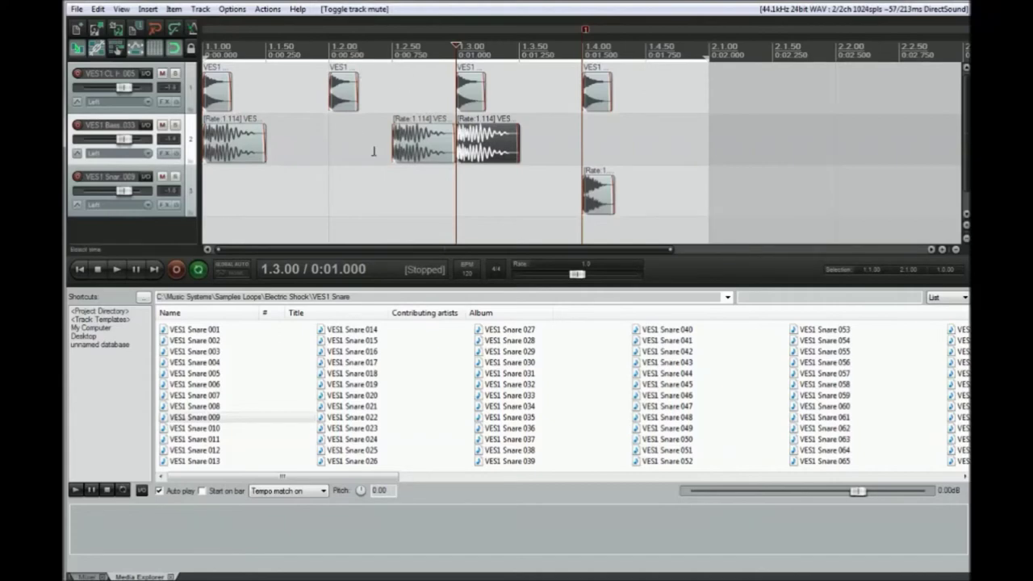
# Move the second bass drum hit earlier to about 1.1.75 and play the loop from the start.
pyautogui.moveTo(414, 137); pyautogui.dragTo(321, 137)
pyautogui.click(79, 269)
pyautogui.click(116, 269)
pyautogui.press('space')
# Move the last bass drum hit to 1.2.50 and listen to the loop.
pyautogui.moveTo(485, 142); pyautogui.dragTo(416, 143)
pyautogui.press('space')
pyautogui.press('space')
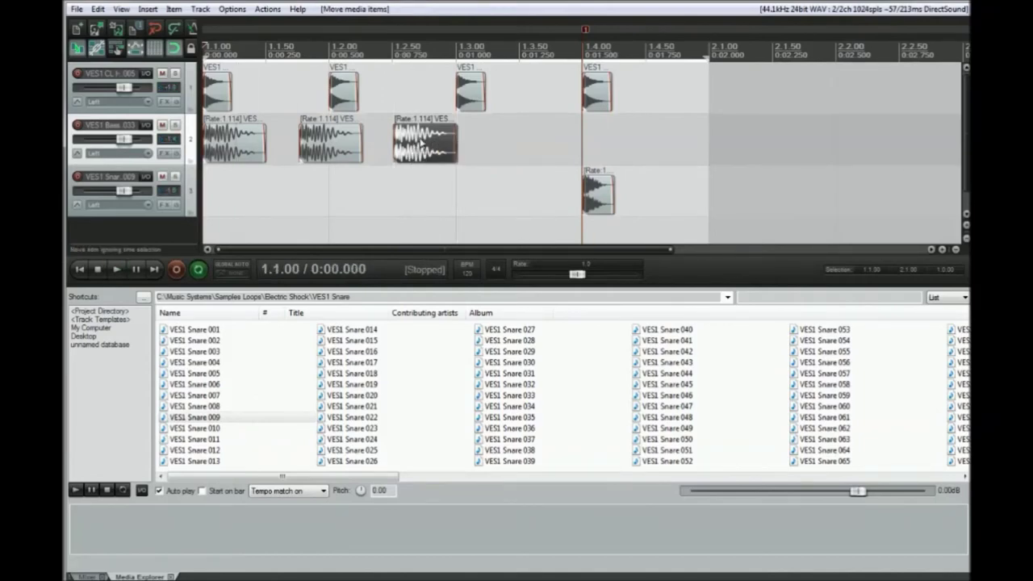
# Duplicate the bass drum hit at 1.2.50, keep the copy at 1.3.00, and play the loop.
pyautogui.hotkey('ctrl', 'd')
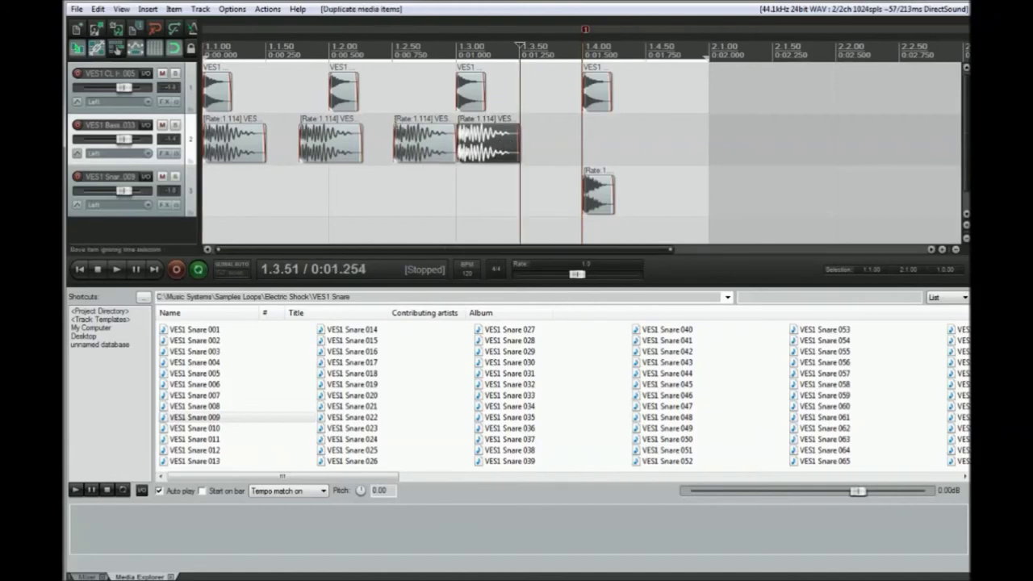
pyautogui.moveTo(489, 144); pyautogui.dragTo(569, 144)
pyautogui.press('space')
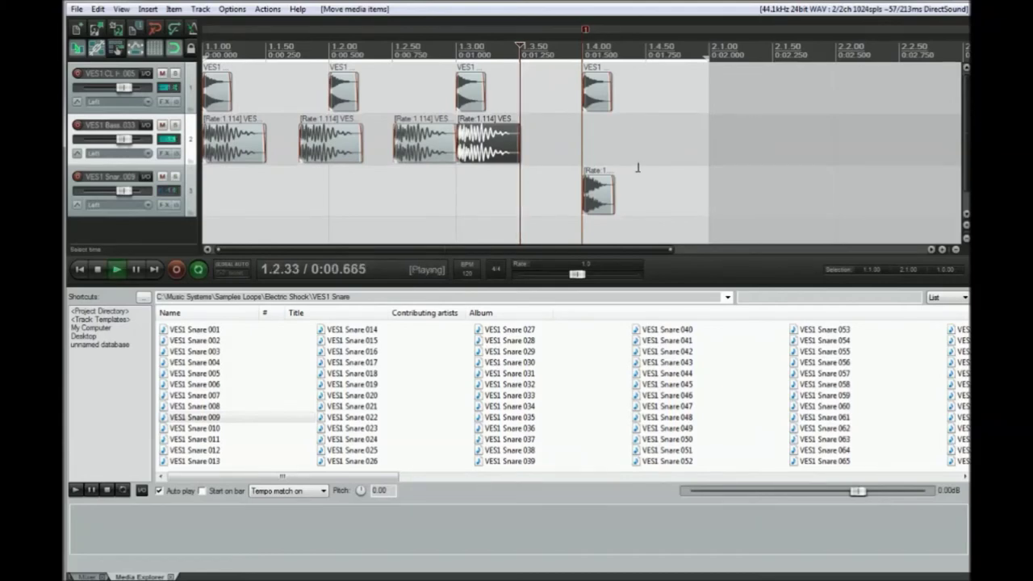
pyautogui.press('space')
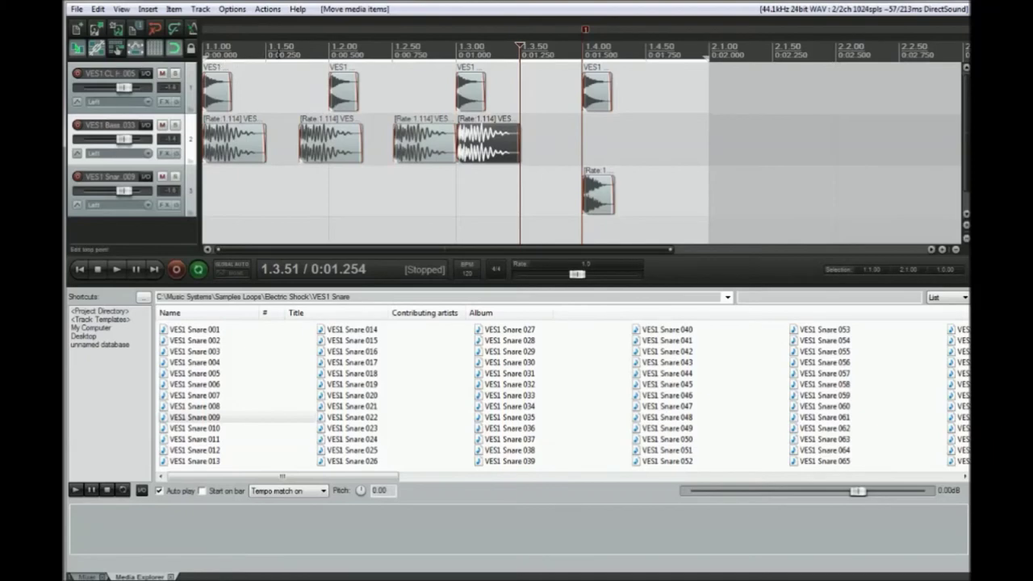
# Duplicate all items of the first bar and align the copy to start at 2.1.00.
pyautogui.scroll(-4, 279, 54)
pyautogui.scroll(1, 279, 55)
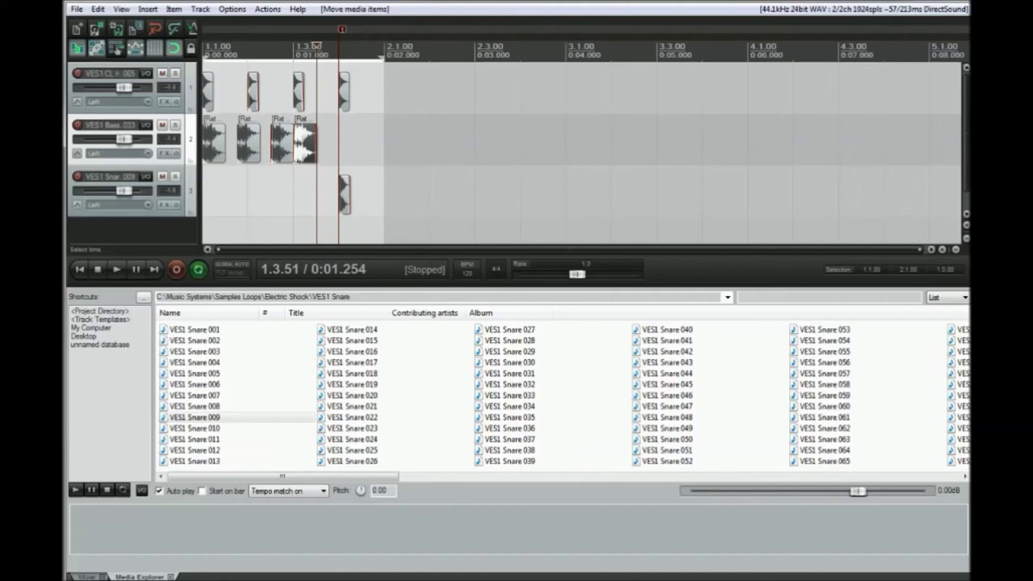
pyautogui.hotkey('ctrl', 'a')
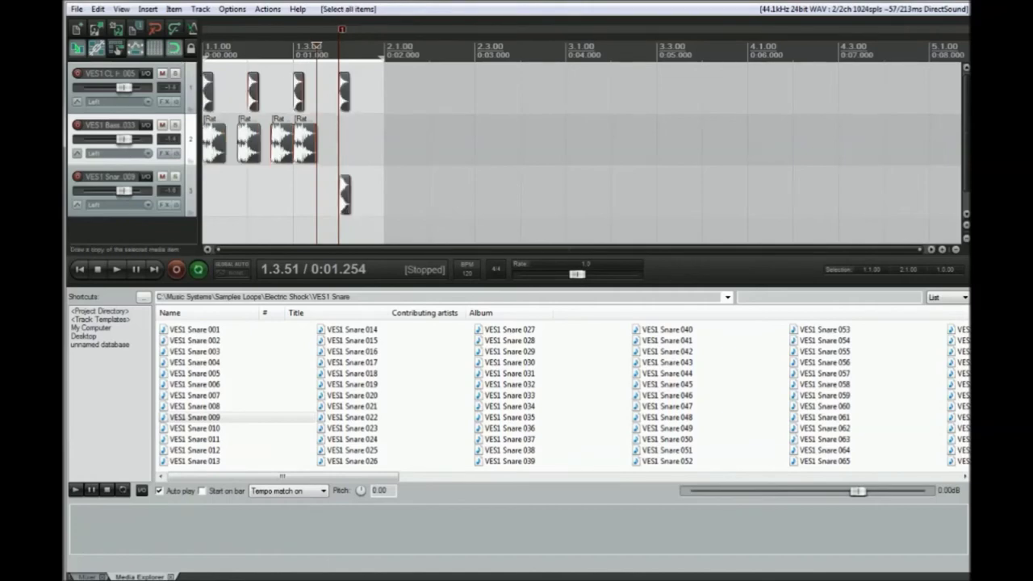
pyautogui.hotkey('ctrl', 'd')
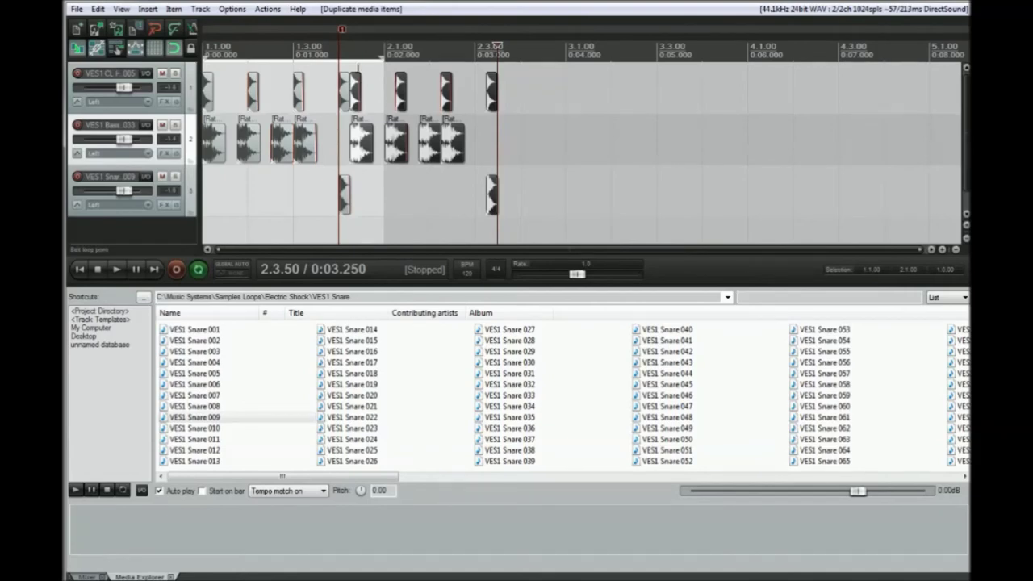
pyautogui.moveTo(353, 98); pyautogui.dragTo(390, 100)
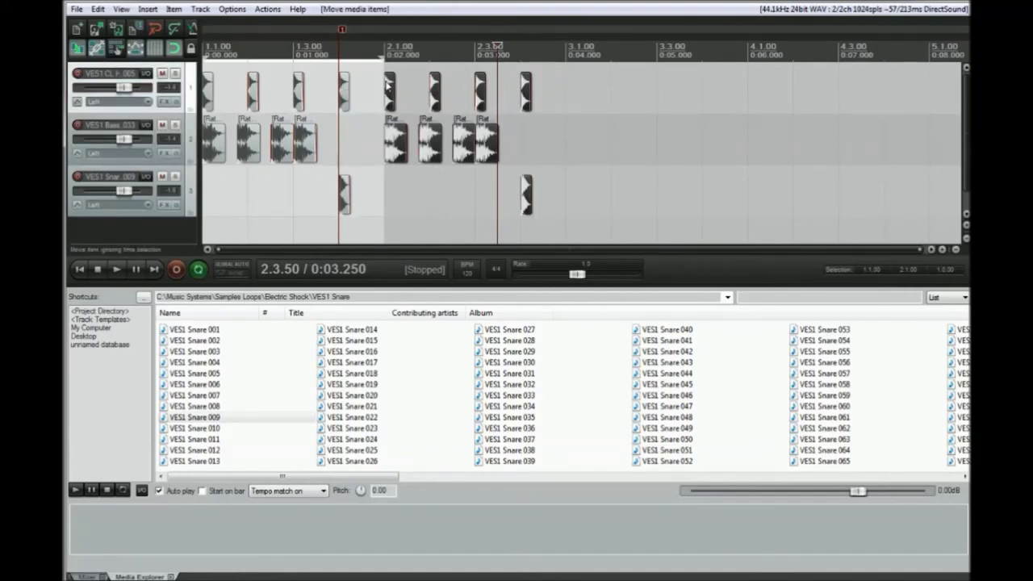
# Duplicate the complete two-bar pattern and align the copy to start at 3.1.00.
pyautogui.hotkey('ctrl', 'a')
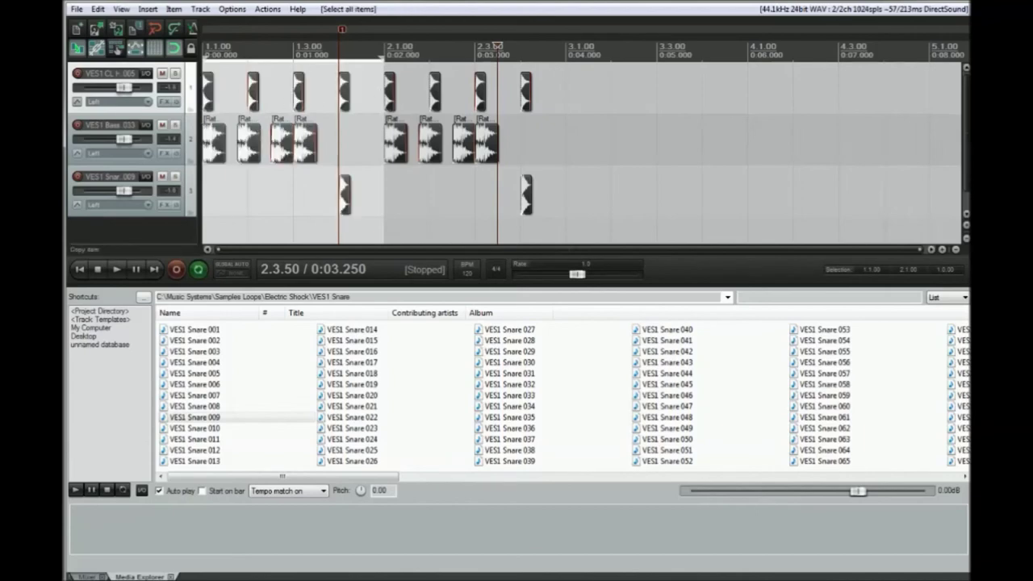
pyautogui.hotkey('ctrl', 'd')
pyautogui.moveTo(535, 87); pyautogui.dragTo(580, 89)
pyautogui.scroll(-4, 381, 56)
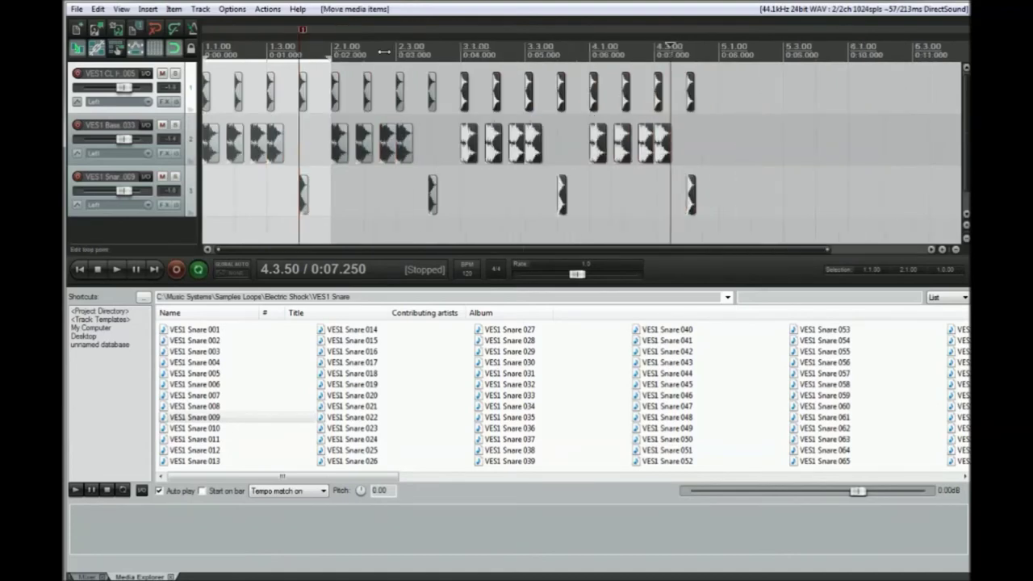
# Extend the loop's time selection to 5.1.00 to cover all four bars, and deselect the items.
pyautogui.scroll(2, 352, 60)
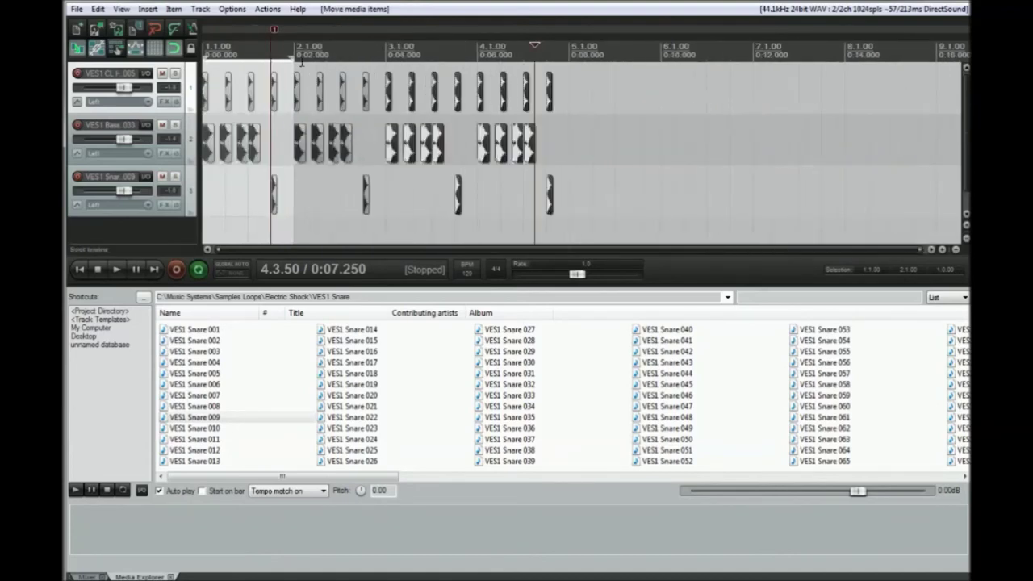
pyautogui.moveTo(290, 54); pyautogui.dragTo(568, 55)
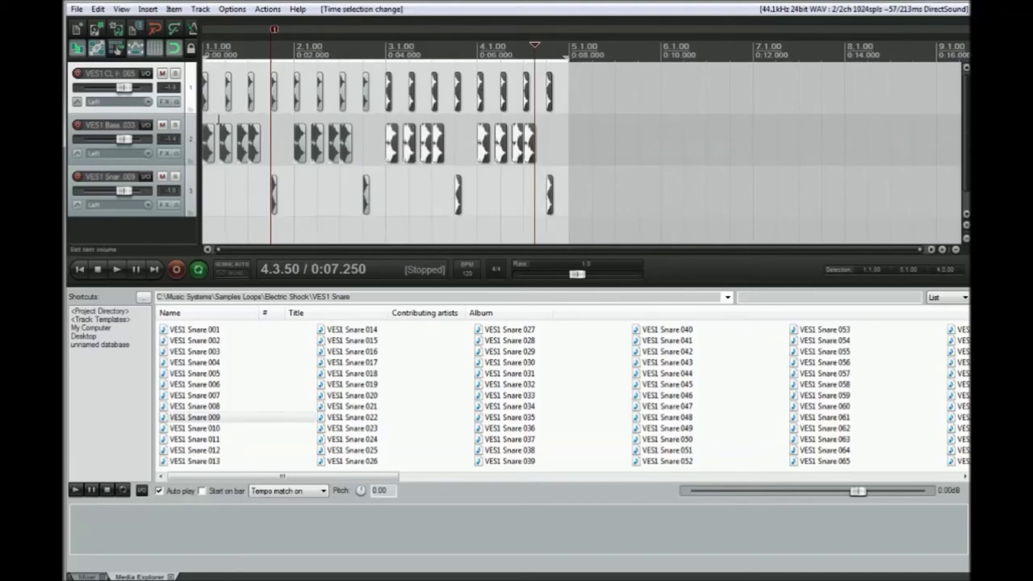
pyautogui.click(555, 129)
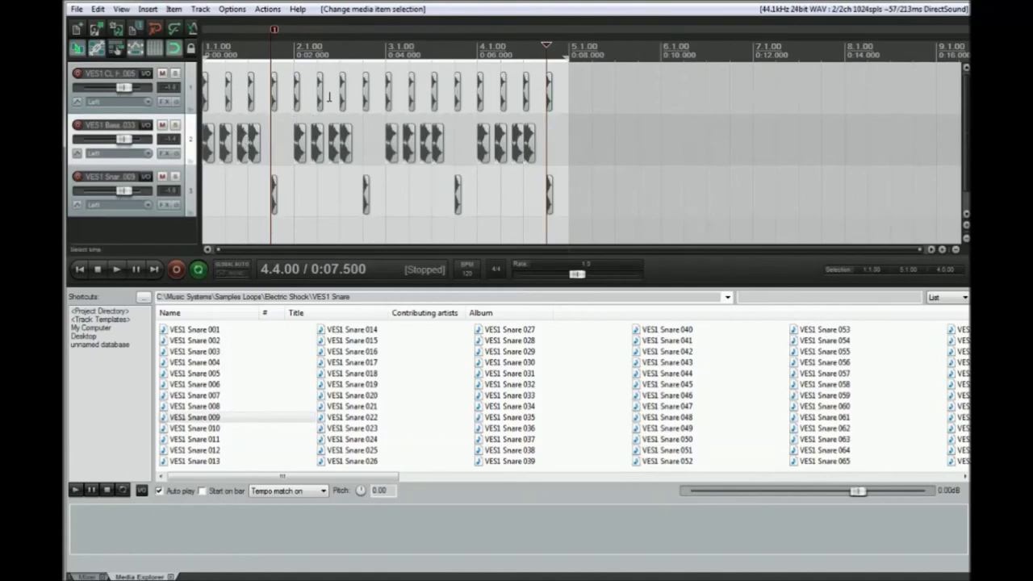
# Delete bar 1's second bass drum hit and move bar 2's third hit earlier so its middle hits overlap just before 2.2.00.
pyautogui.click(229, 145)
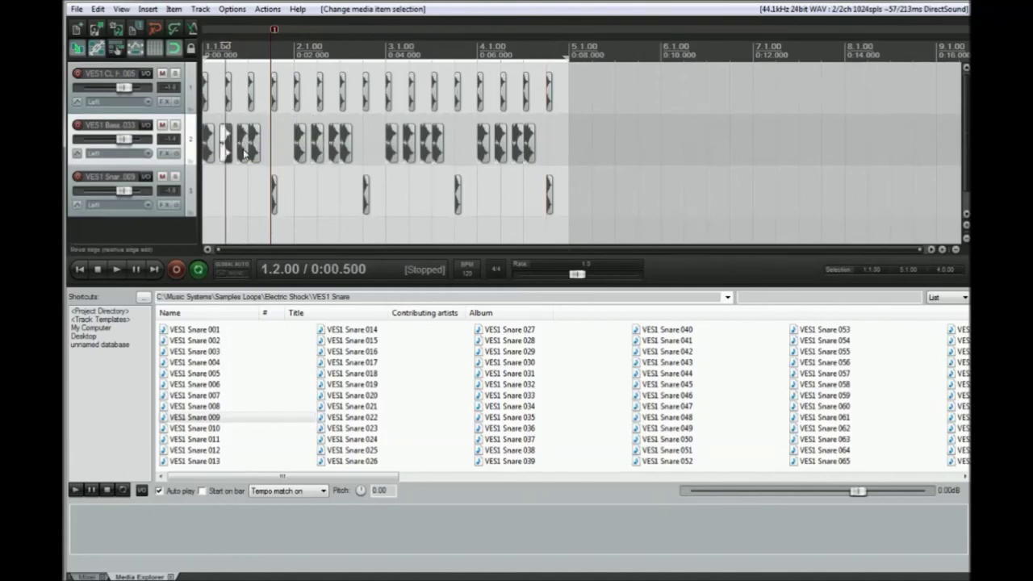
pyautogui.press('Delete')
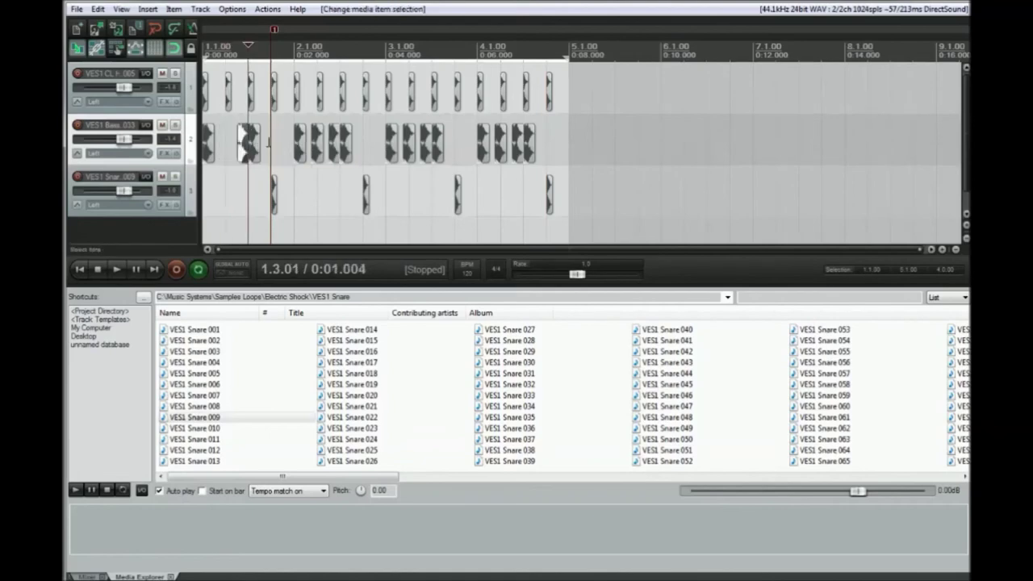
pyautogui.click(307, 145)
pyautogui.click(323, 146)
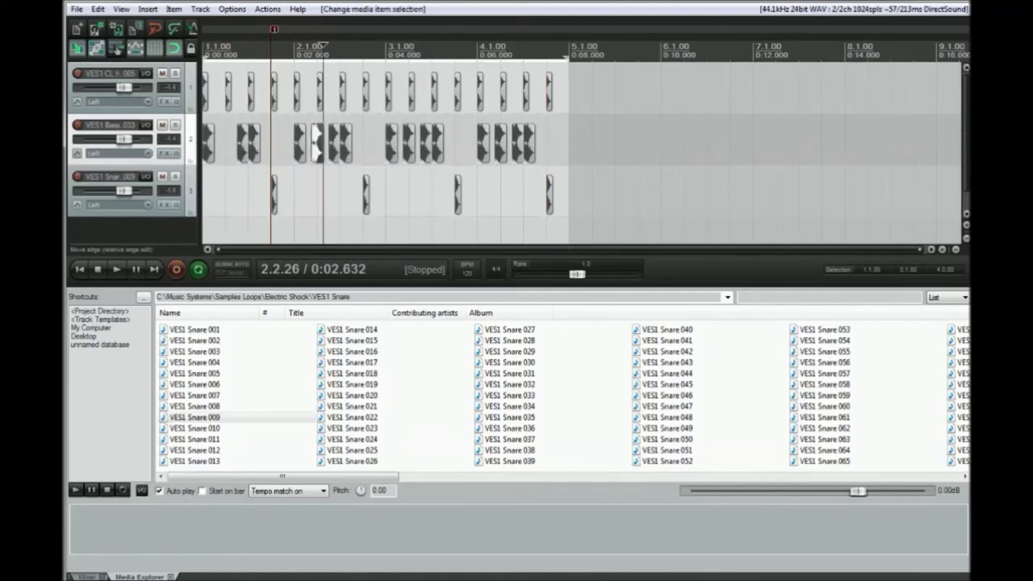
pyautogui.moveTo(318, 136)
pyautogui.mouseDown()
pyautogui.moveTo(346, 139)
pyautogui.moveTo(321, 139)
pyautogui.mouseUp()
pyautogui.click(345, 186)
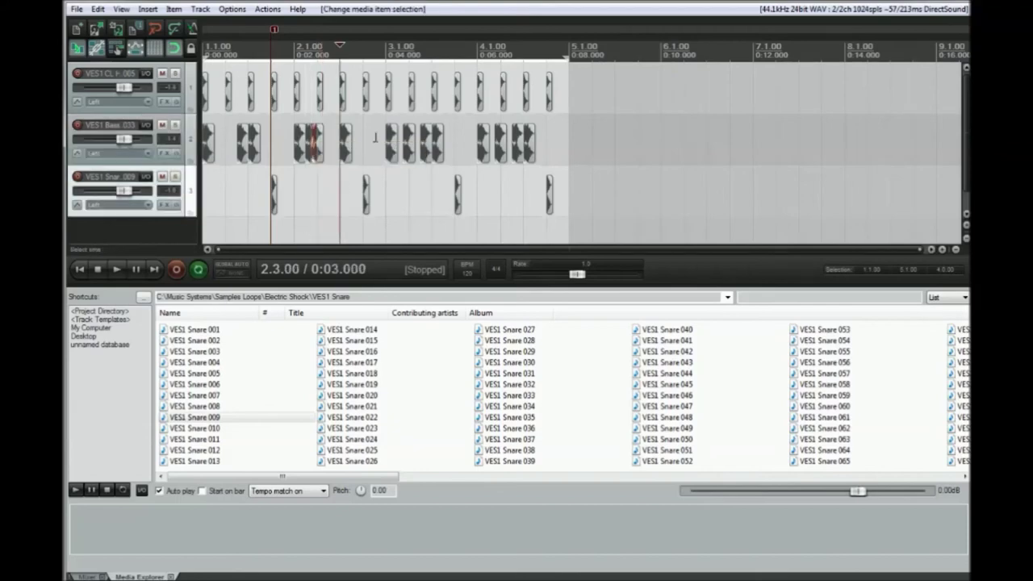
# Delete every bass drum hit in bar 3 except the one on 3.1.00.
pyautogui.click(409, 144)
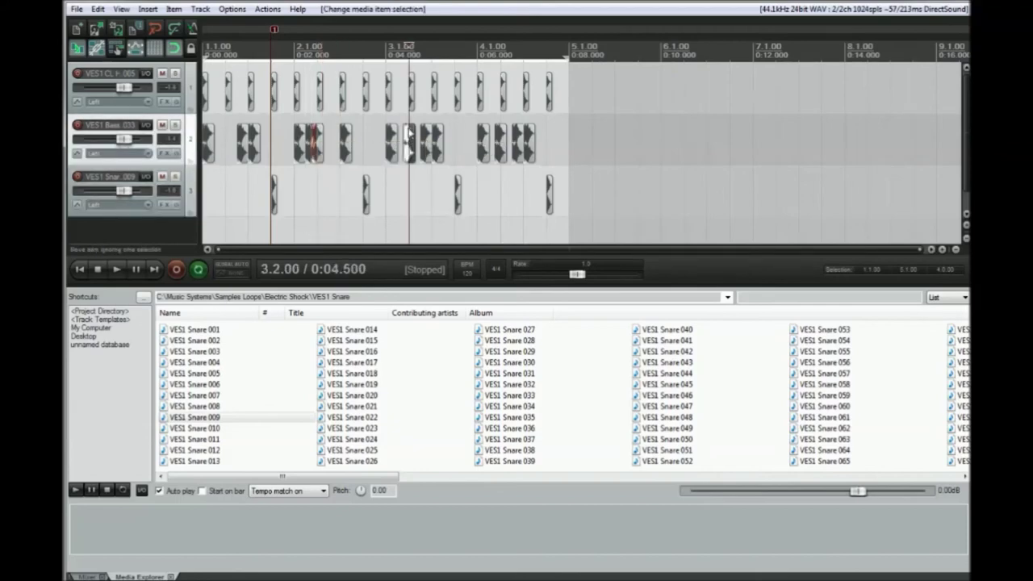
pyautogui.moveTo(406, 121); pyautogui.dragTo(431, 150)
pyautogui.click(446, 148)
pyautogui.click(438, 146)
pyautogui.press('Delete')
pyautogui.click(422, 140)
pyautogui.press('Delete')
pyautogui.click(409, 140)
pyautogui.press('Delete')
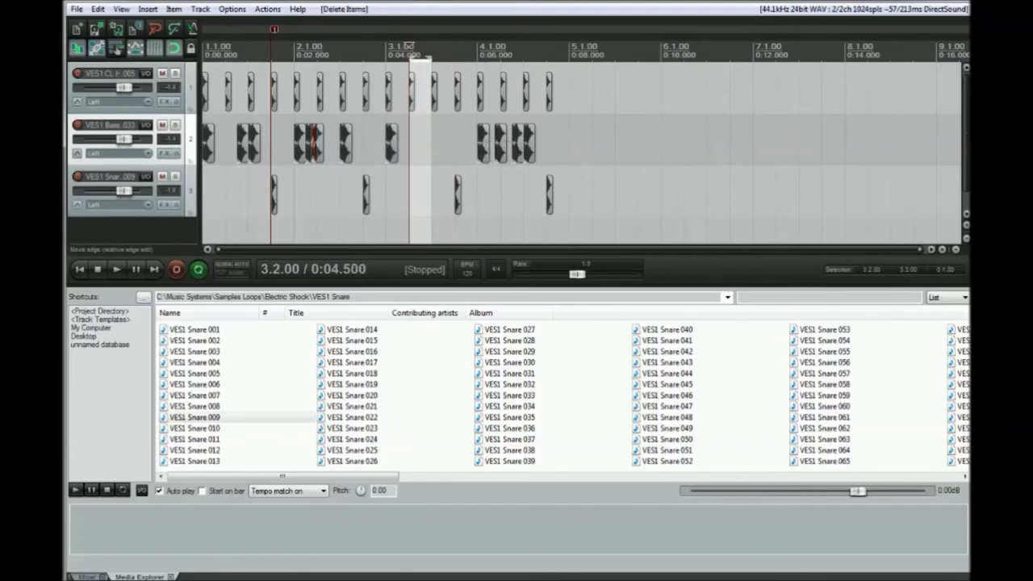
# Duplicate the snare hit at 4.4.00 twice, with the copies following directly after it.
pyautogui.click(552, 194)
pyautogui.scroll(5, 553, 63)
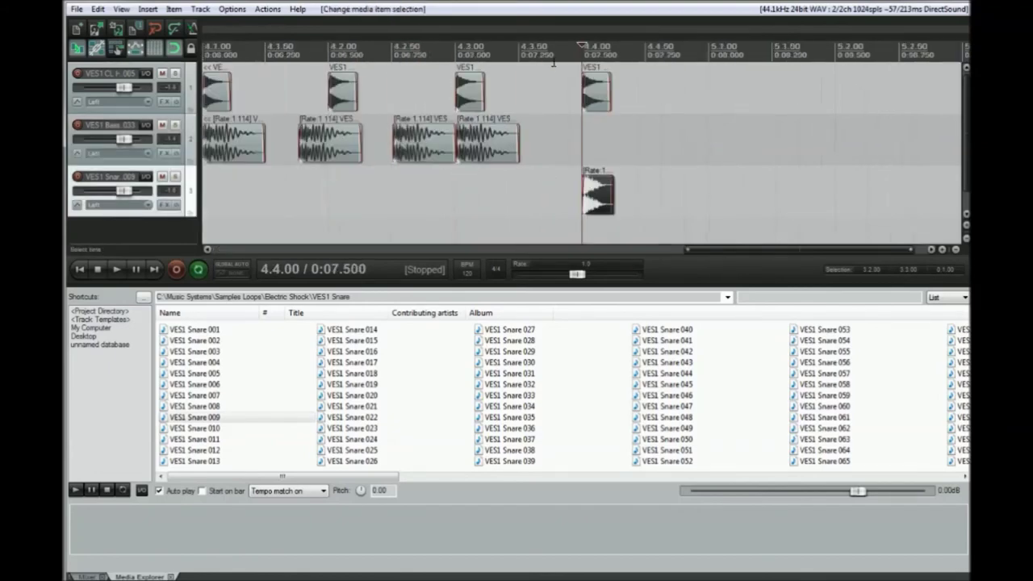
pyautogui.hotkey('ctrl', 'd')
pyautogui.hotkey('ctrl', 'd')
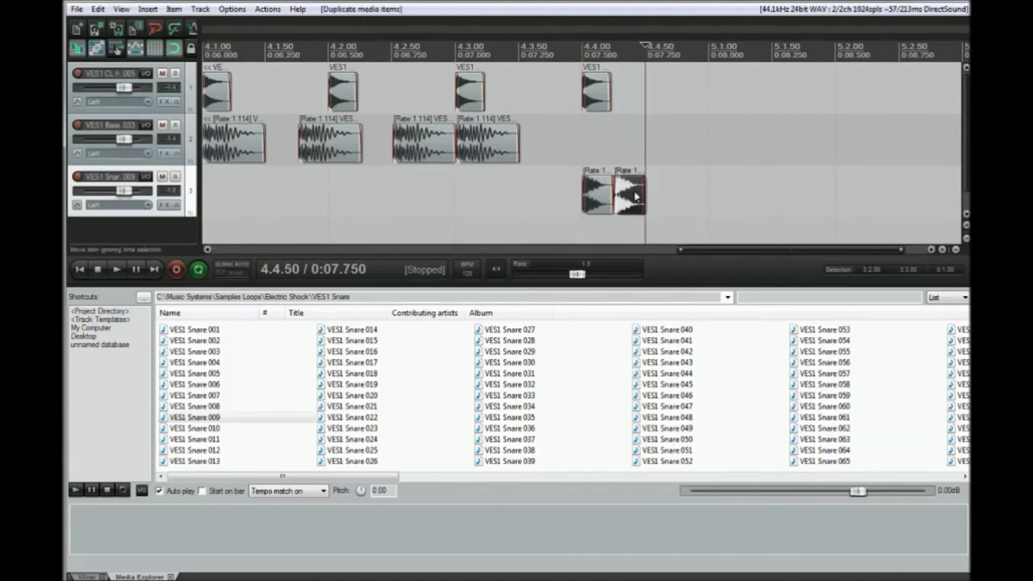
# Reset the time selection to span all four bars from 1.1.00 to 5.1.00.
pyautogui.scroll(-5, 592, 53)
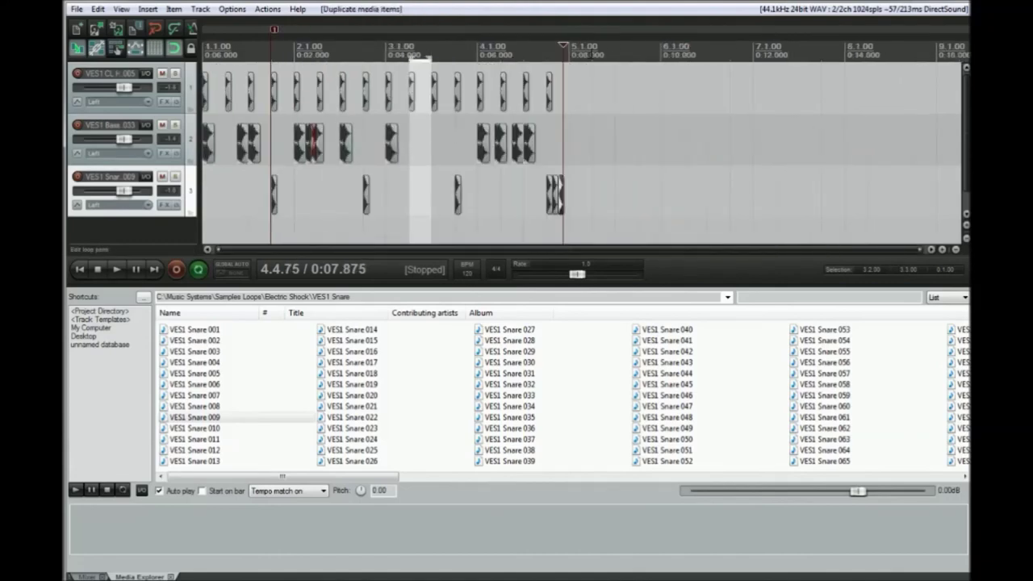
pyautogui.scroll(2, 591, 53)
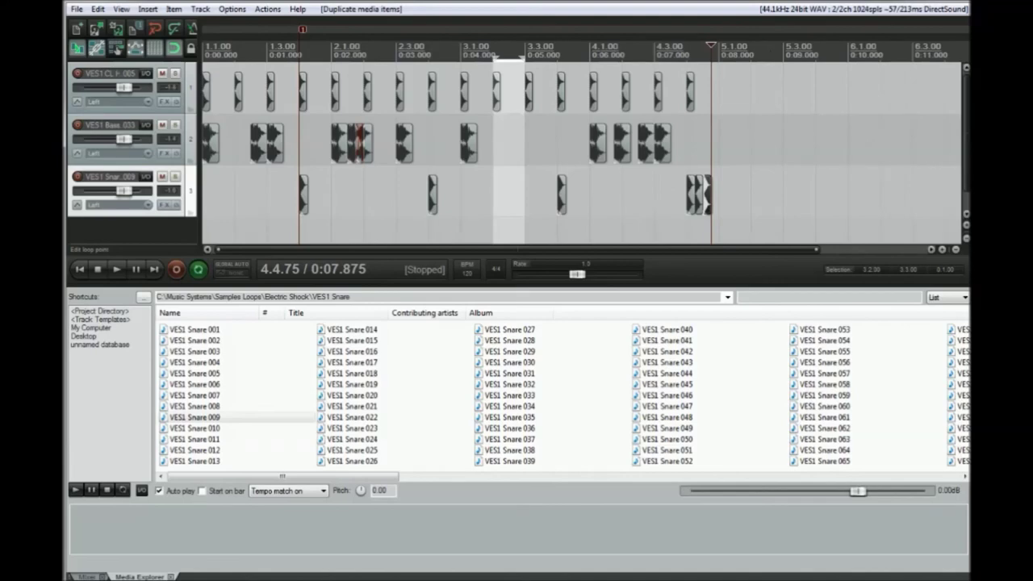
pyautogui.moveTo(717, 63); pyautogui.dragTo(203, 65)
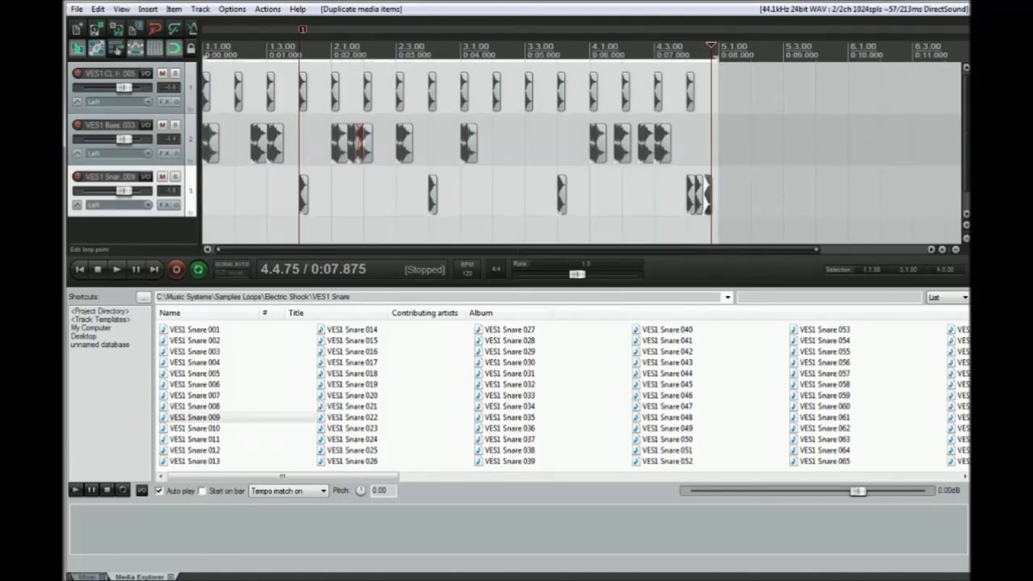
# Play the four-bar loop and add one more duplicate of the last snare hit at 4.4.75 during playback.
pyautogui.scroll(-1, 206, 65)
pyautogui.click(117, 270)
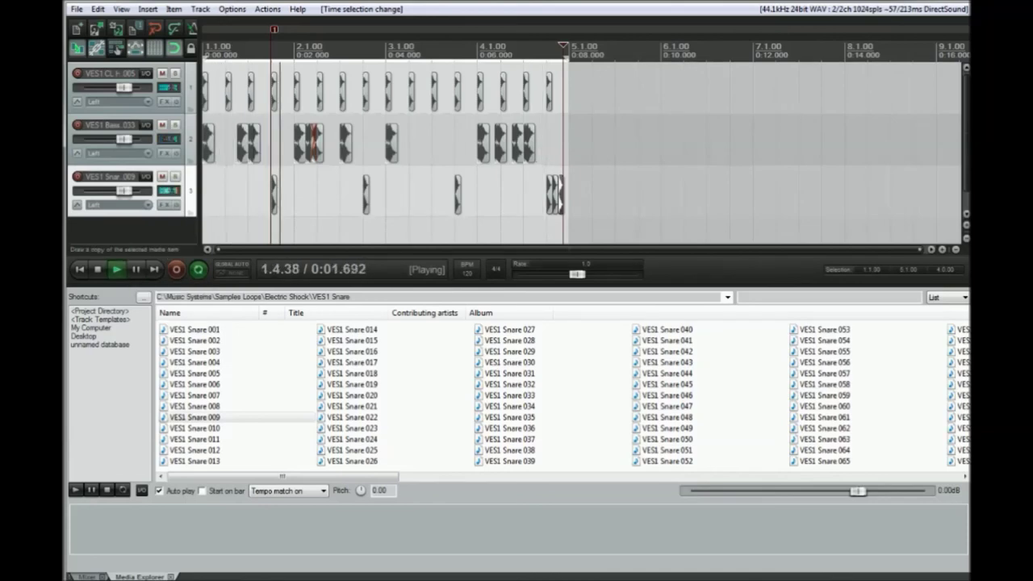
pyautogui.hotkey('ctrl', 'd')
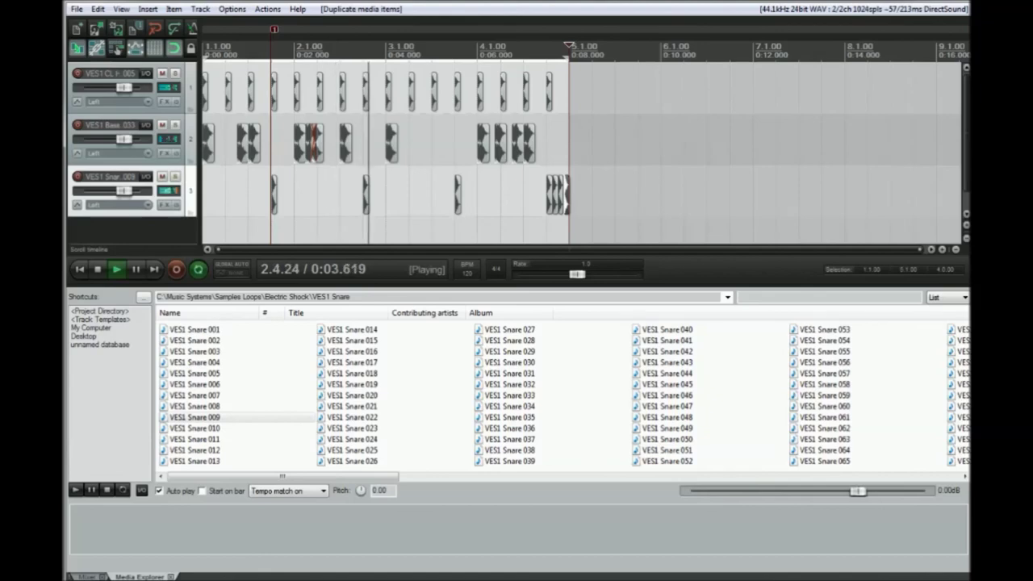